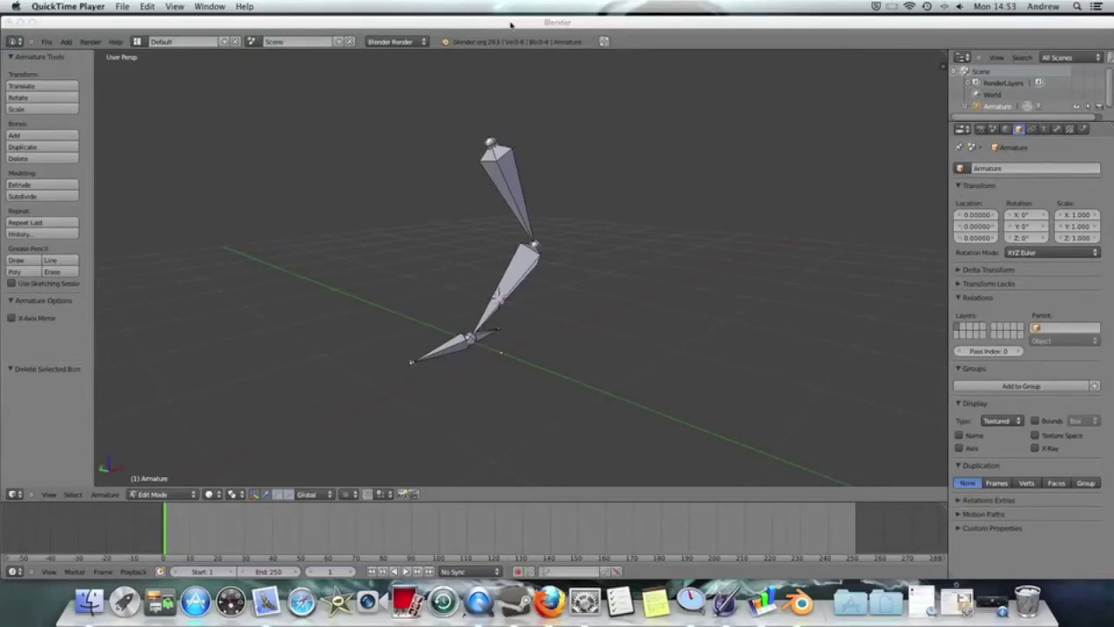
Select the middle shin bone, Bone.001, of the three-bone leg armature in Edit Mode.
click(621, 353)
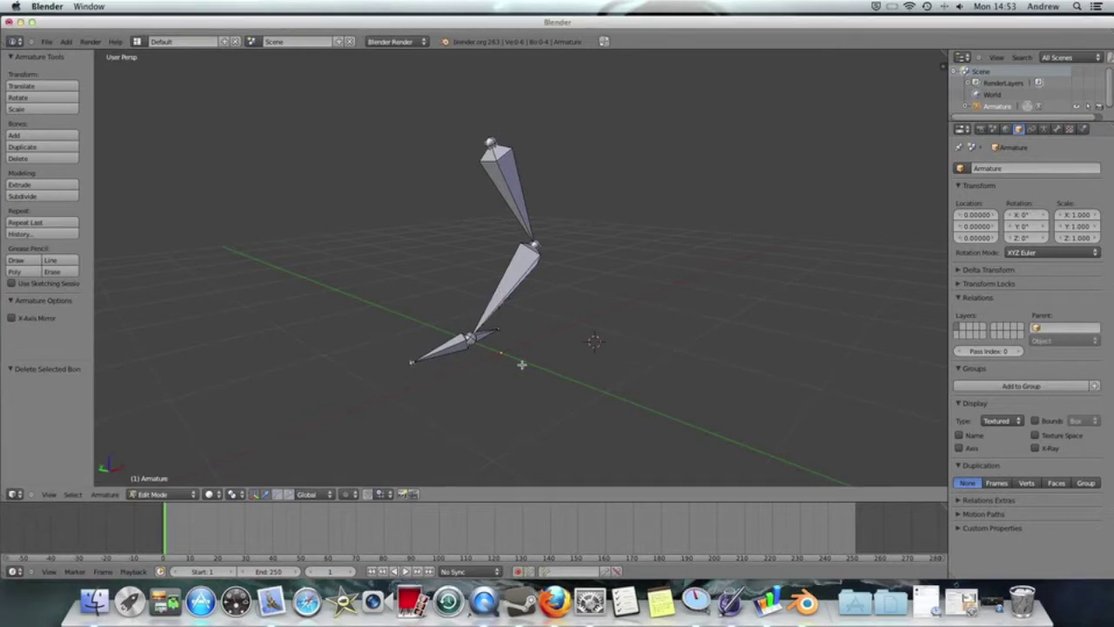
middle_drag(607, 293, 525, 271)
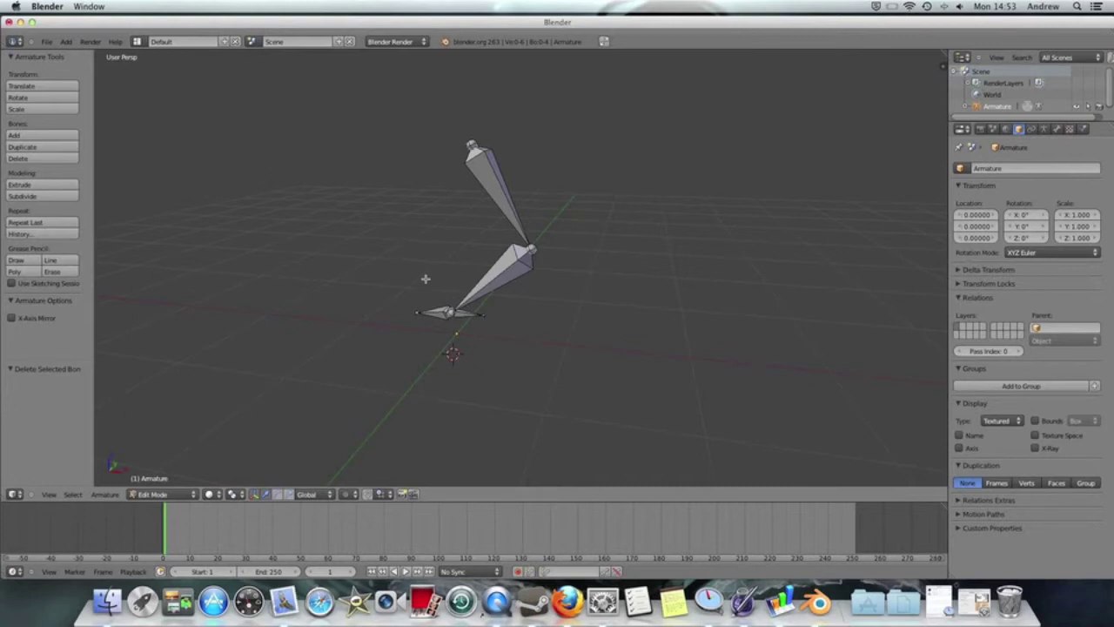
middle_drag(426, 279, 492, 265)
right_click(498, 296)
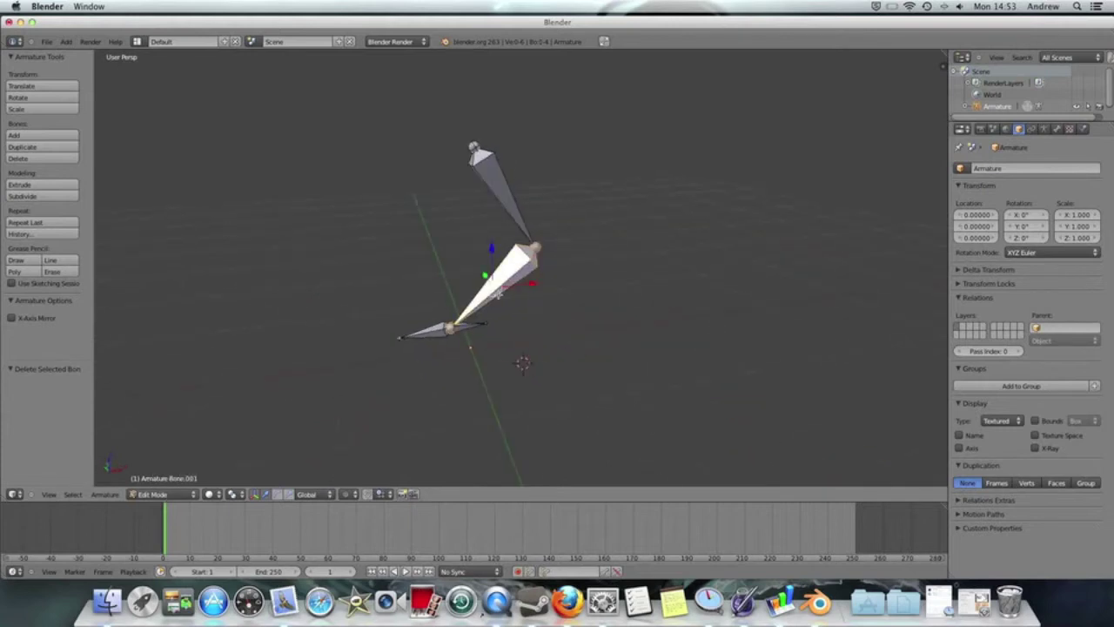
middle_drag(564, 166, 595, 176)
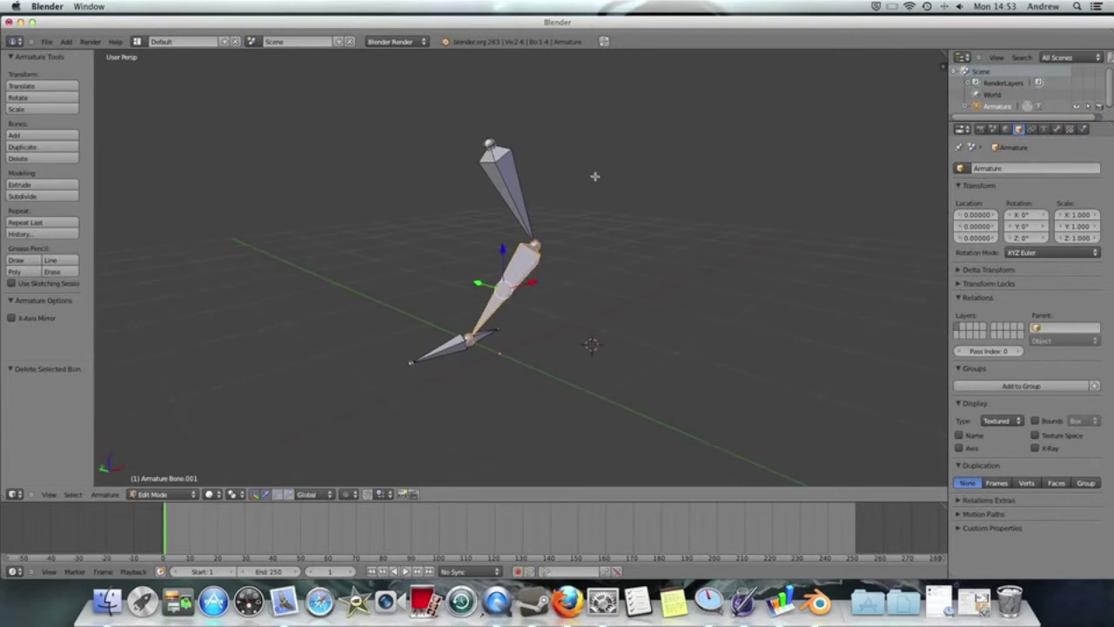
scroll(595, 177, up, 5)
scroll(562, 215, down, 5)
mouse_move(562, 215)
middle_down()
mouse_move(734, 217)
mouse_move(554, 213)
middle_up()
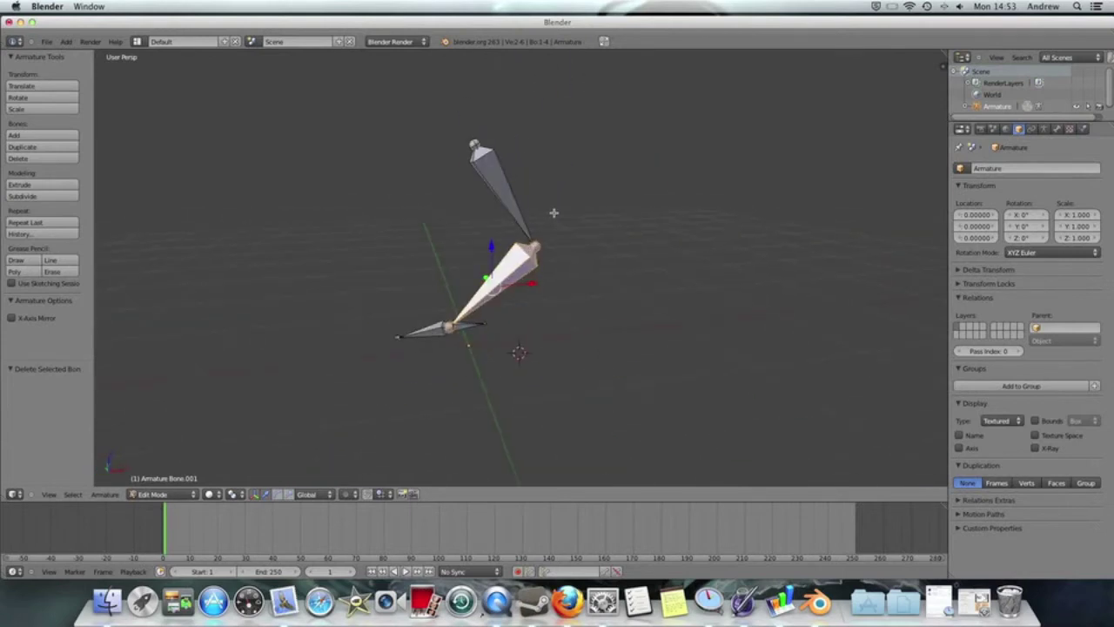
Switch to Pose Mode and add an Inverse Kinematics constraint with chain length 2 to the shin.
click(160, 493)
click(171, 457)
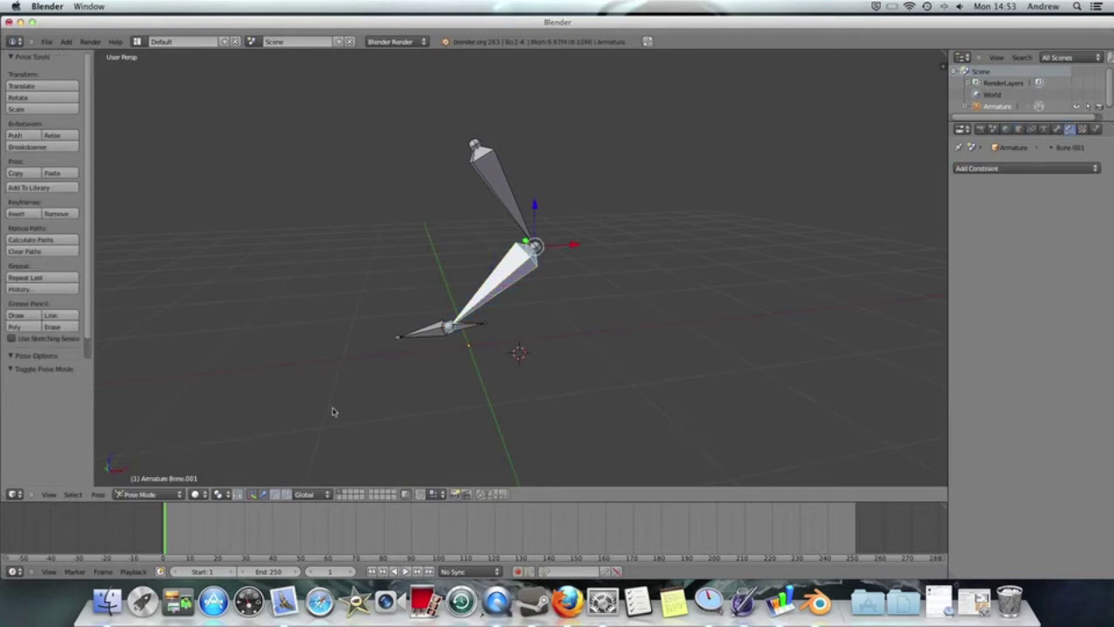
click(1042, 169)
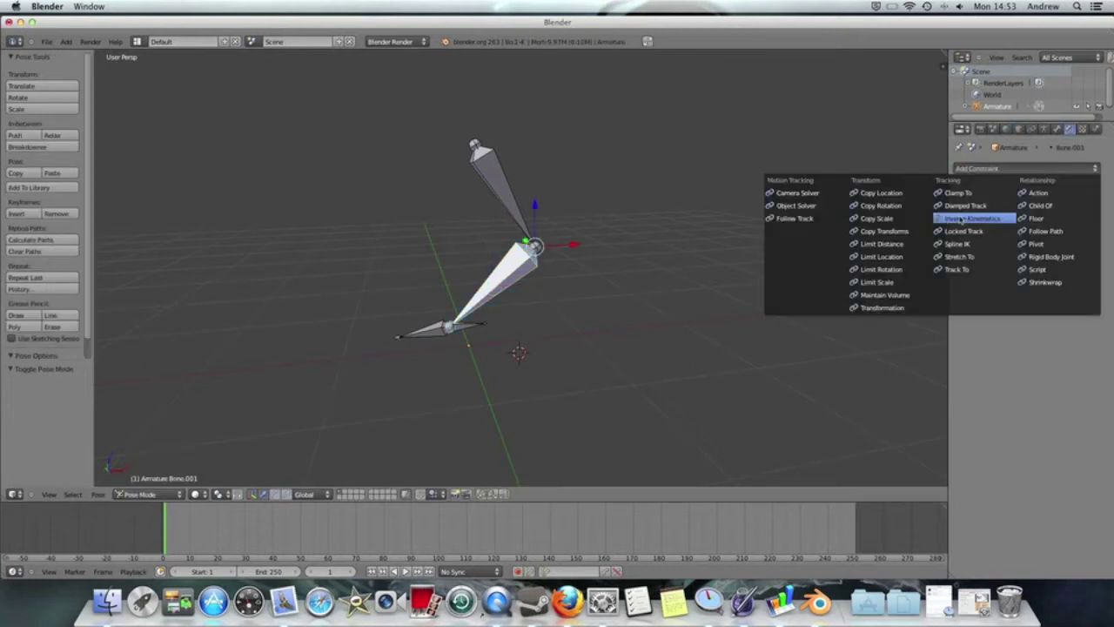
click(969, 218)
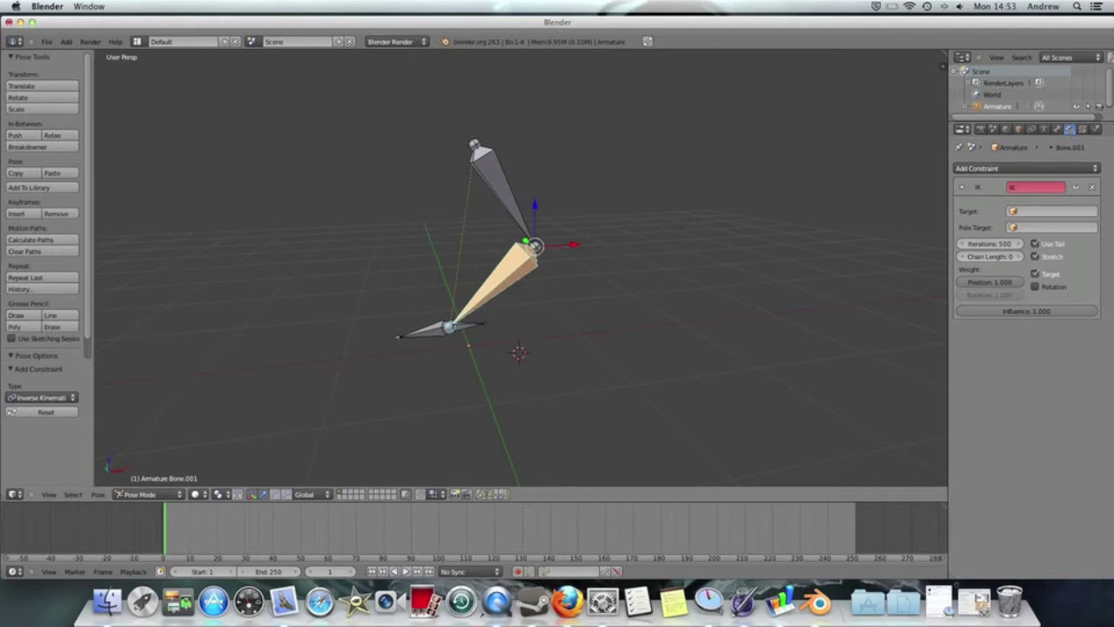
click(1020, 257)
click(1021, 257)
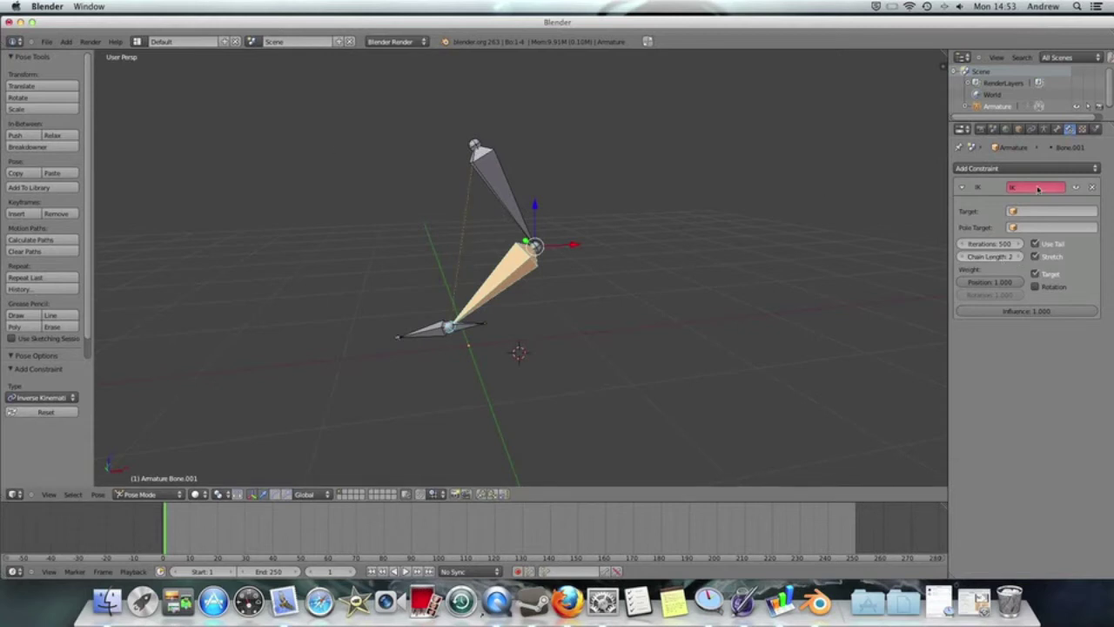
Set the IK target to the Armature's Bone.003 and select that lower bone.
click(1049, 210)
click(1047, 228)
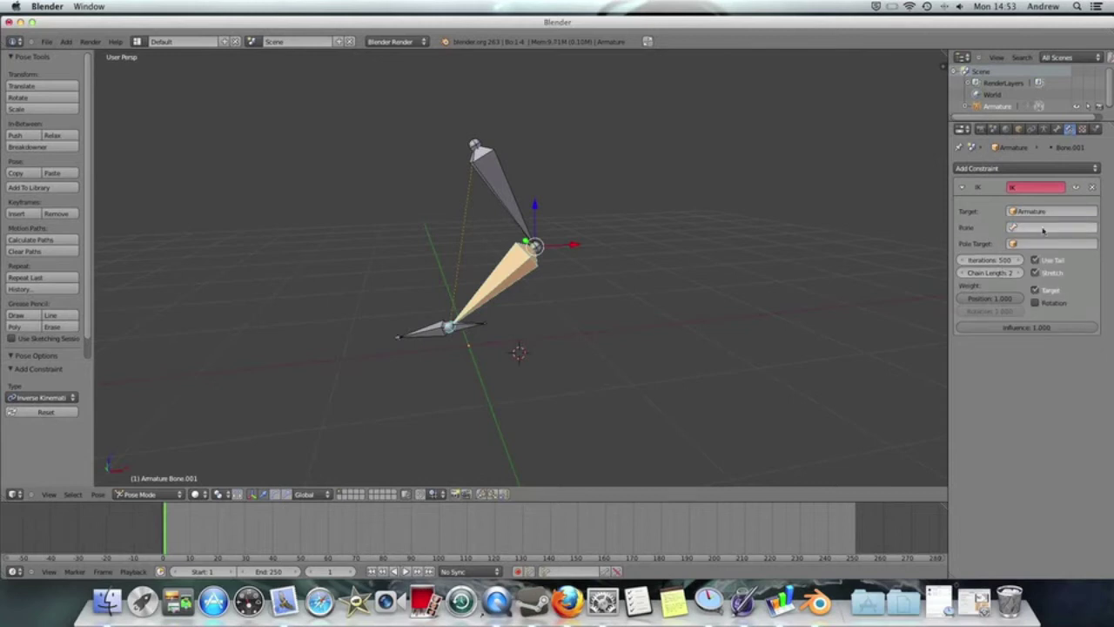
click(1042, 228)
click(1014, 279)
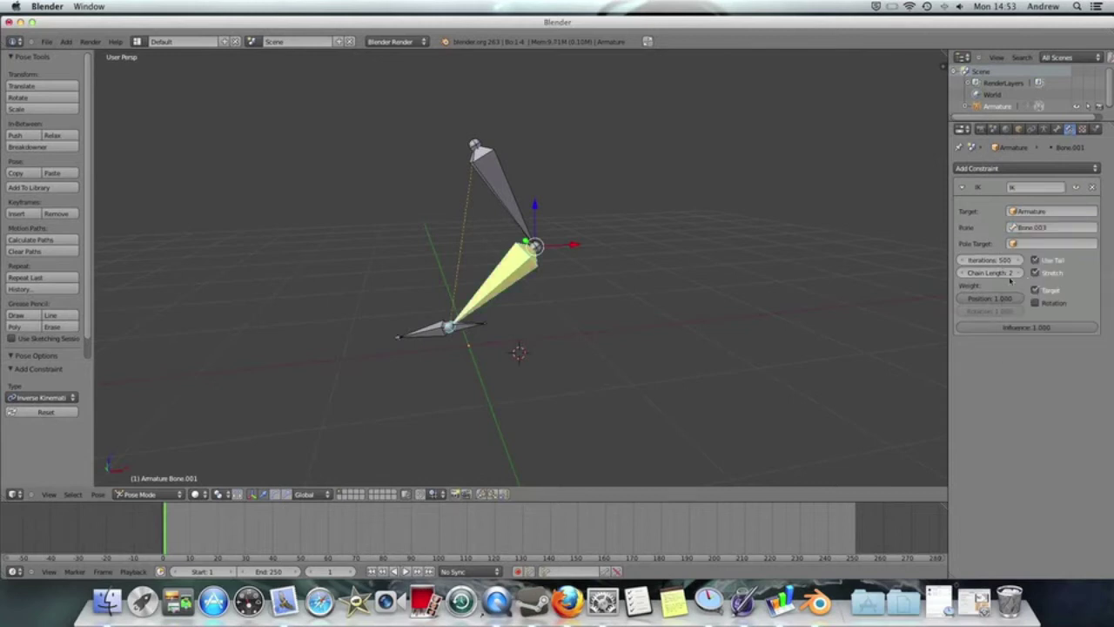
right_click(468, 328)
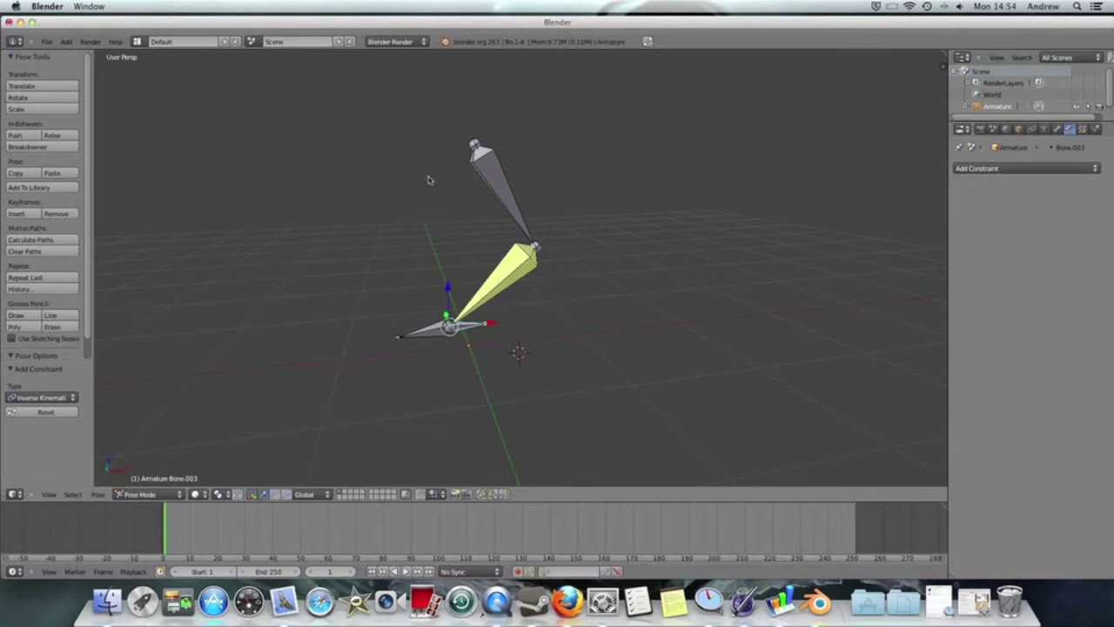
right_click(502, 270)
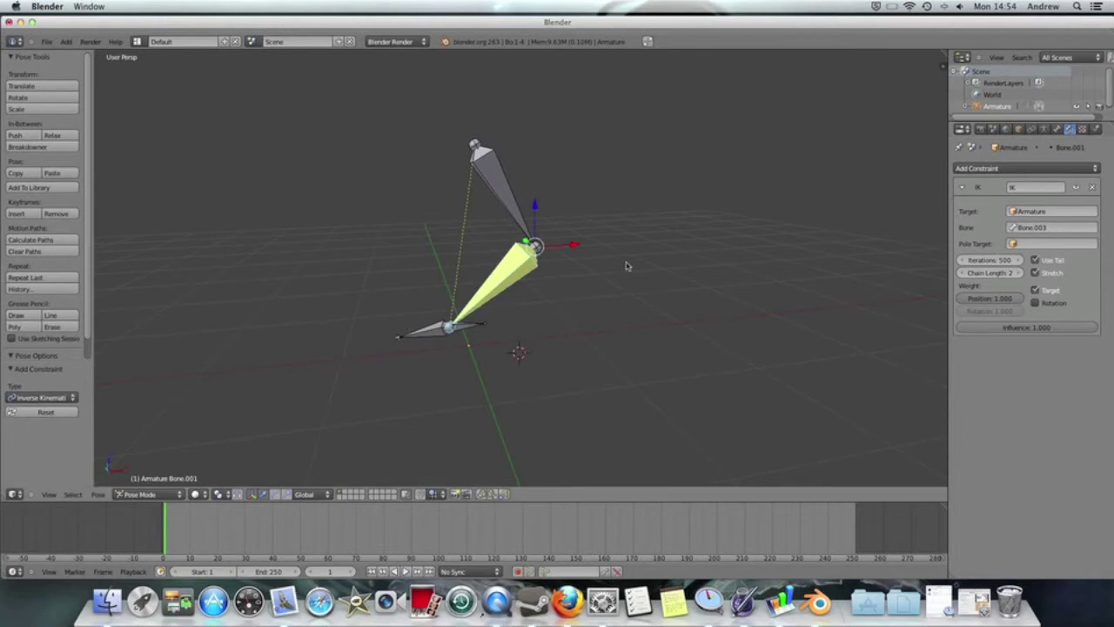
right_click(479, 329)
key(g)
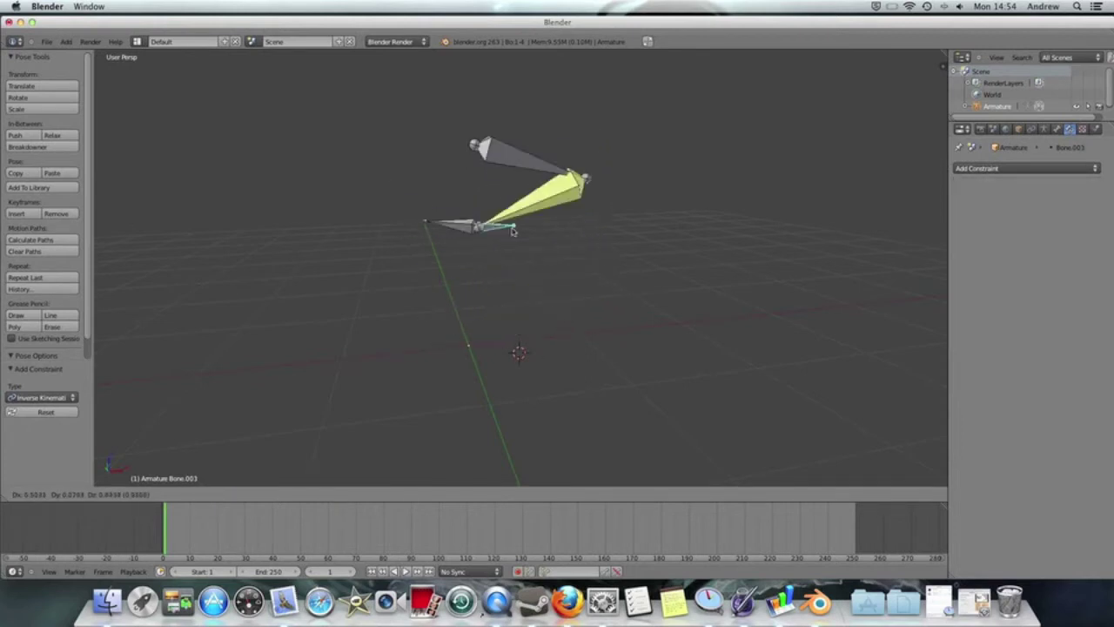
click(505, 270)
key(ctrl+z)
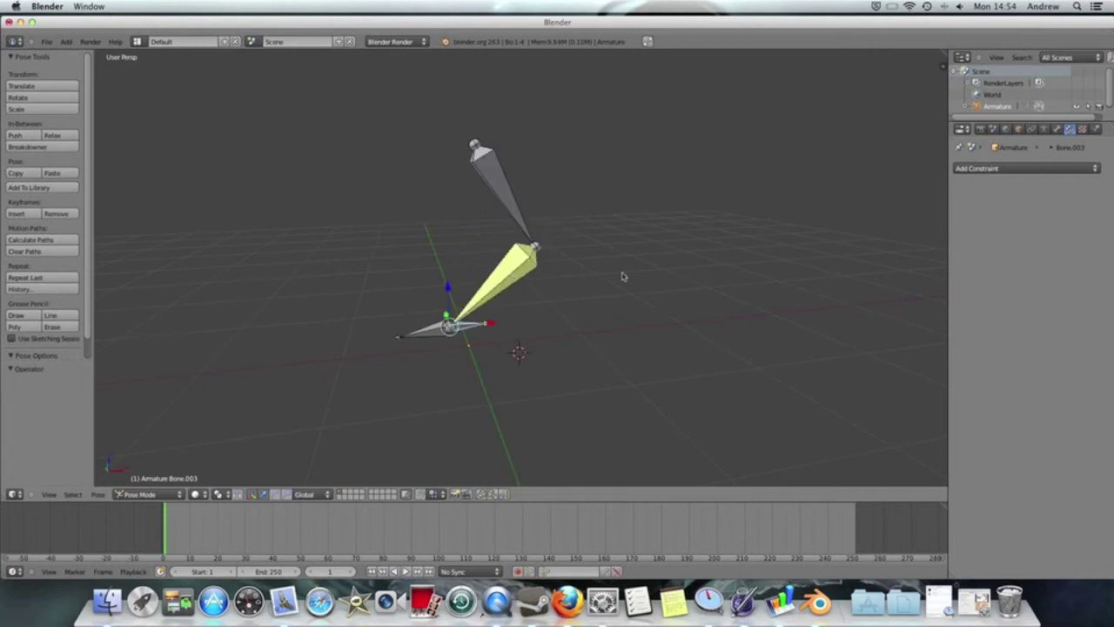
middle_drag(599, 250, 619, 288)
middle_drag(546, 308, 511, 276)
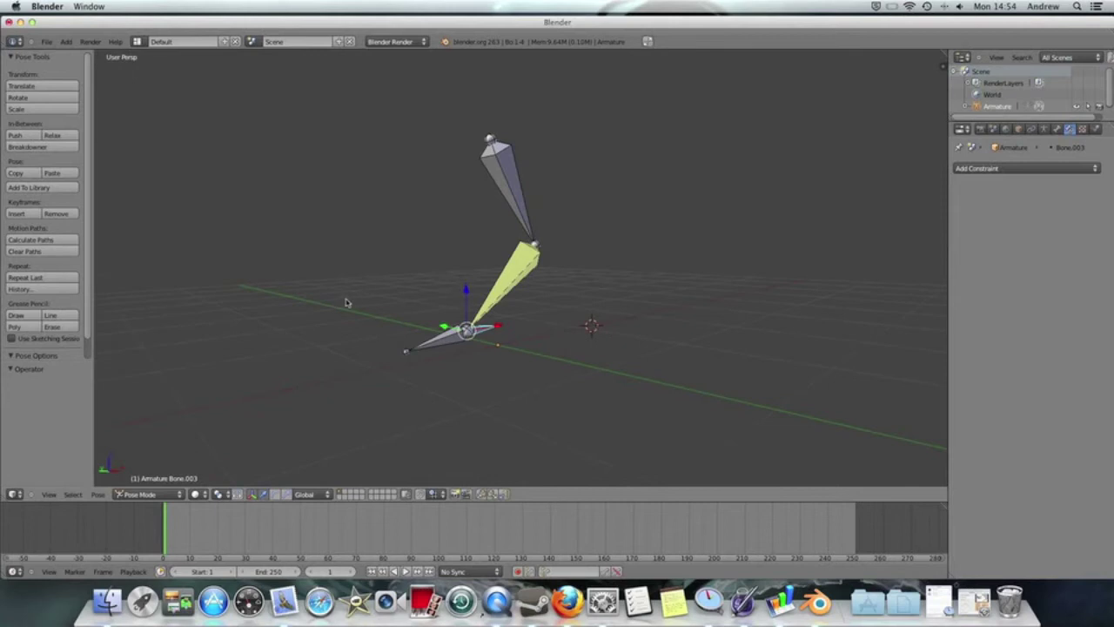
key(g)
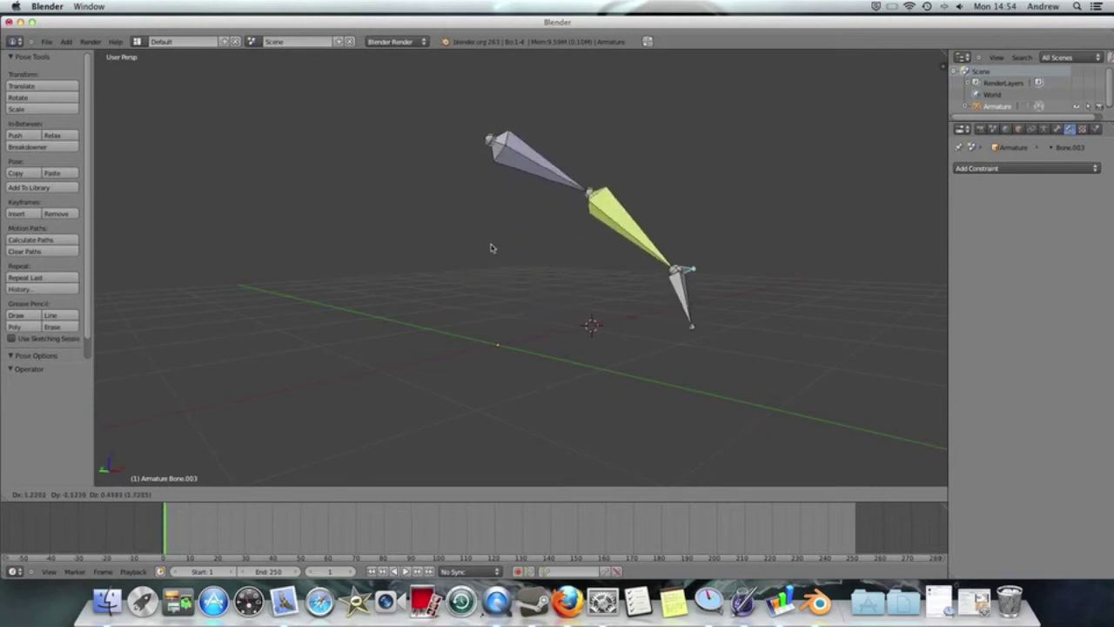
click(357, 269)
key(ctrl+z)
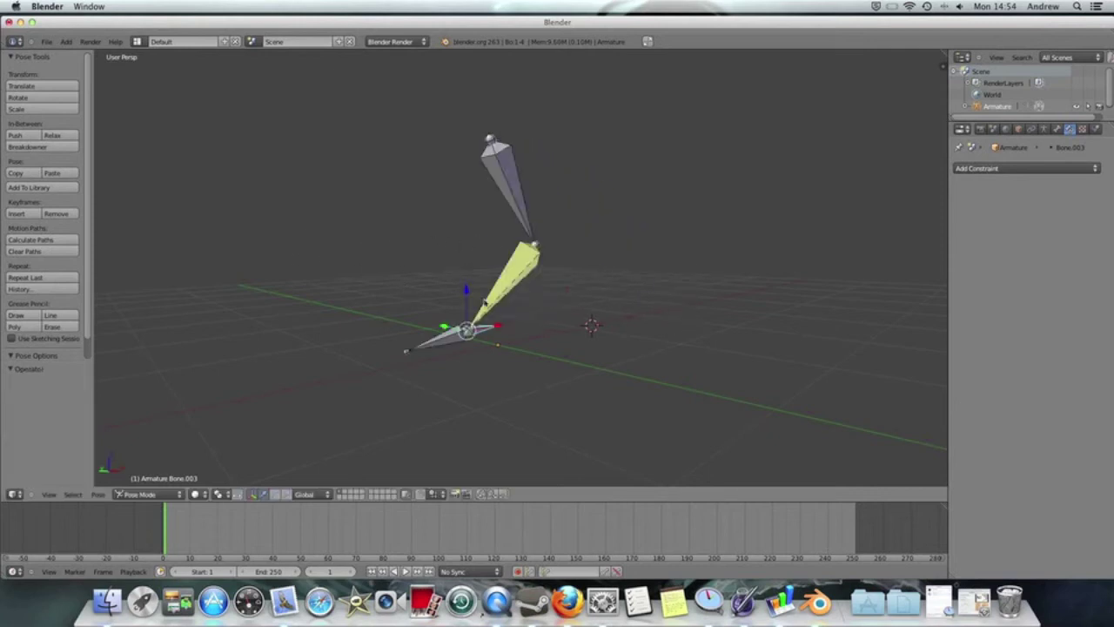
middle_drag(485, 301, 556, 284)
right_click(501, 280)
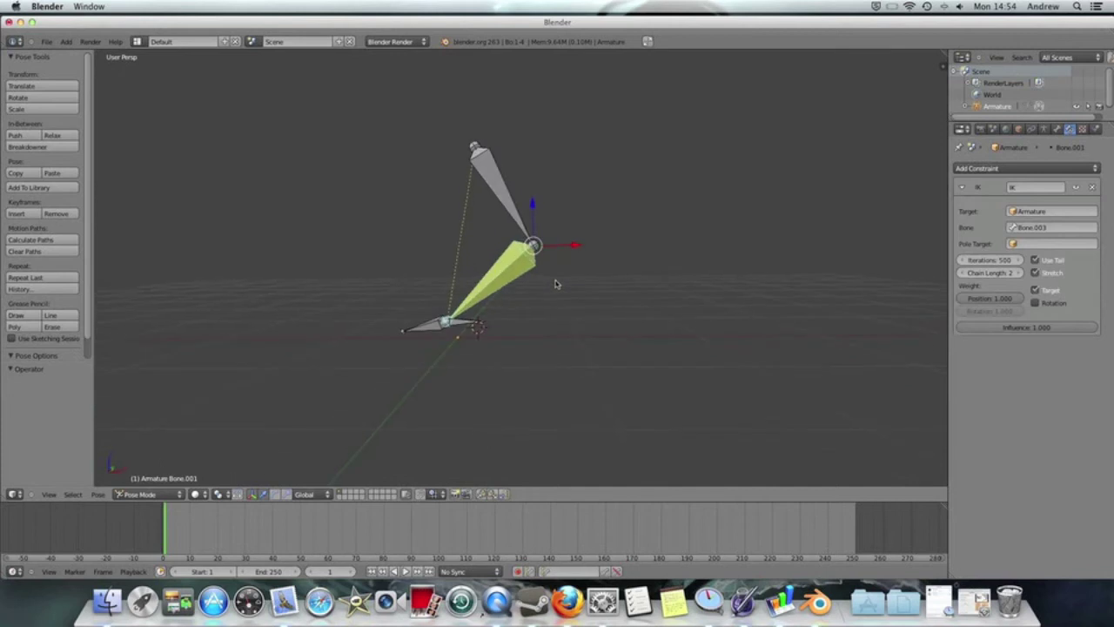
key(r)
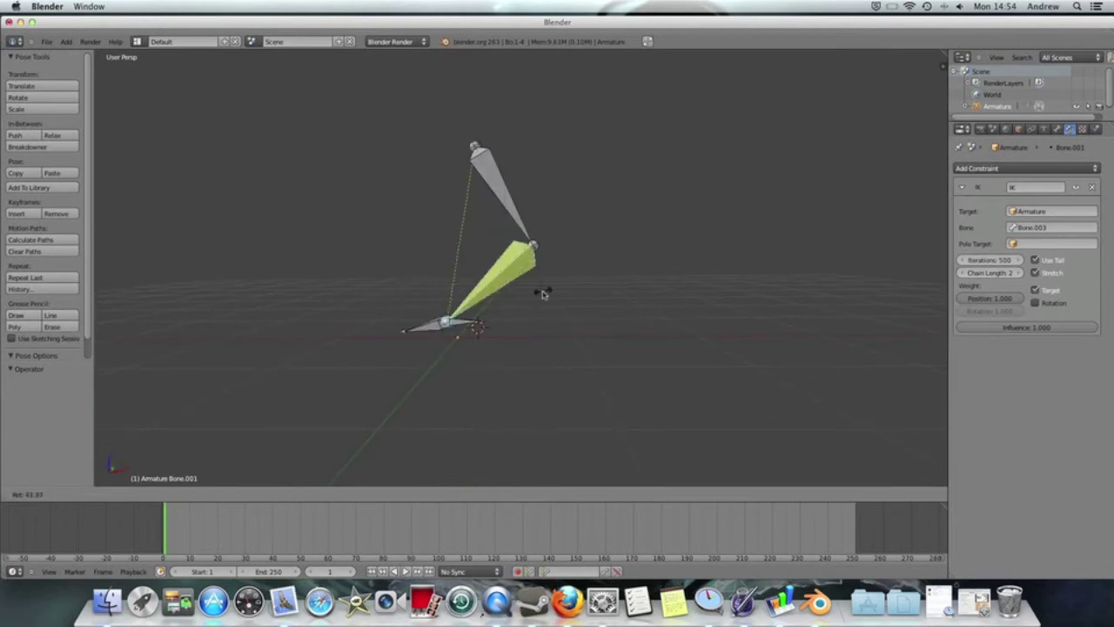
click(550, 245)
middle_drag(455, 302, 512, 337)
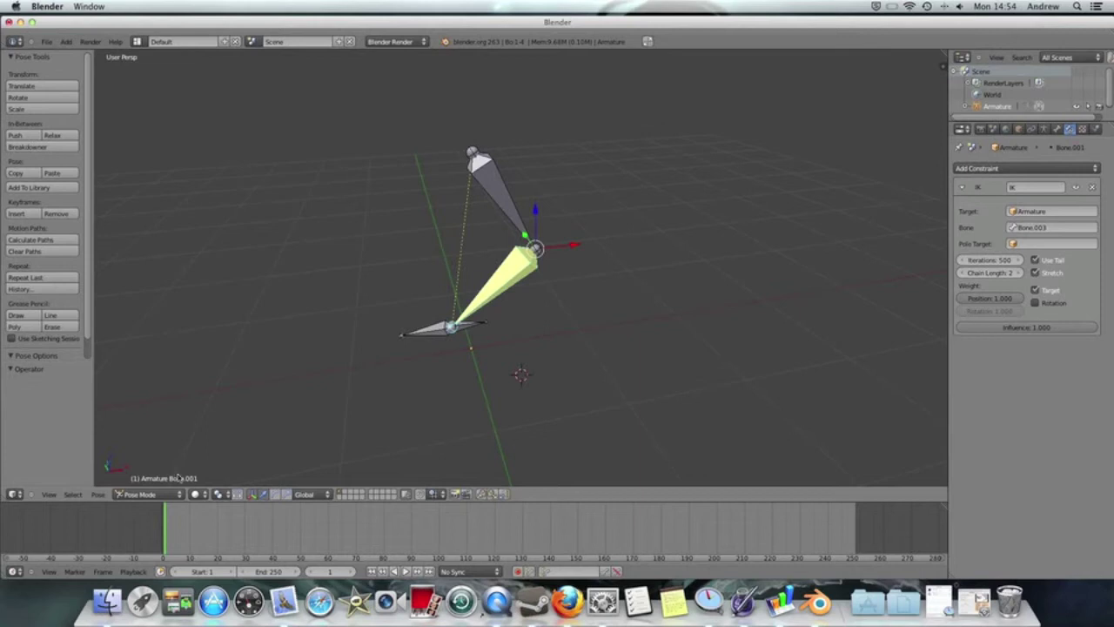
In Edit Mode, extrude a new bone from the knee joint along the X axis.
click(163, 493)
click(139, 470)
scroll(575, 321, up, 3)
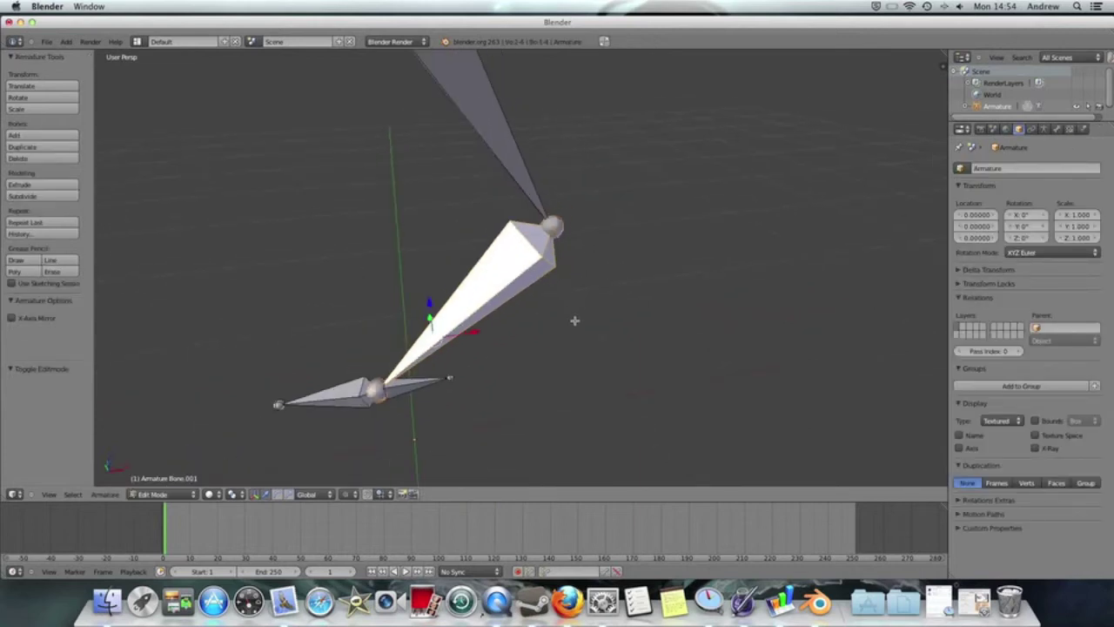
right_click(552, 224)
middle_drag(727, 248, 704, 232)
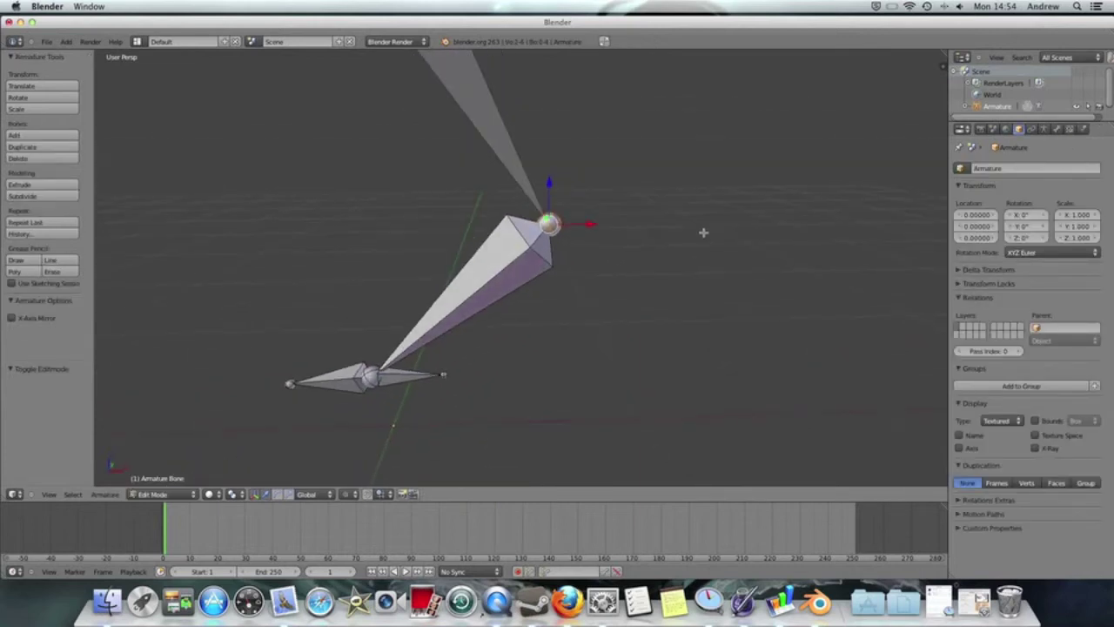
key(e)
key(x)
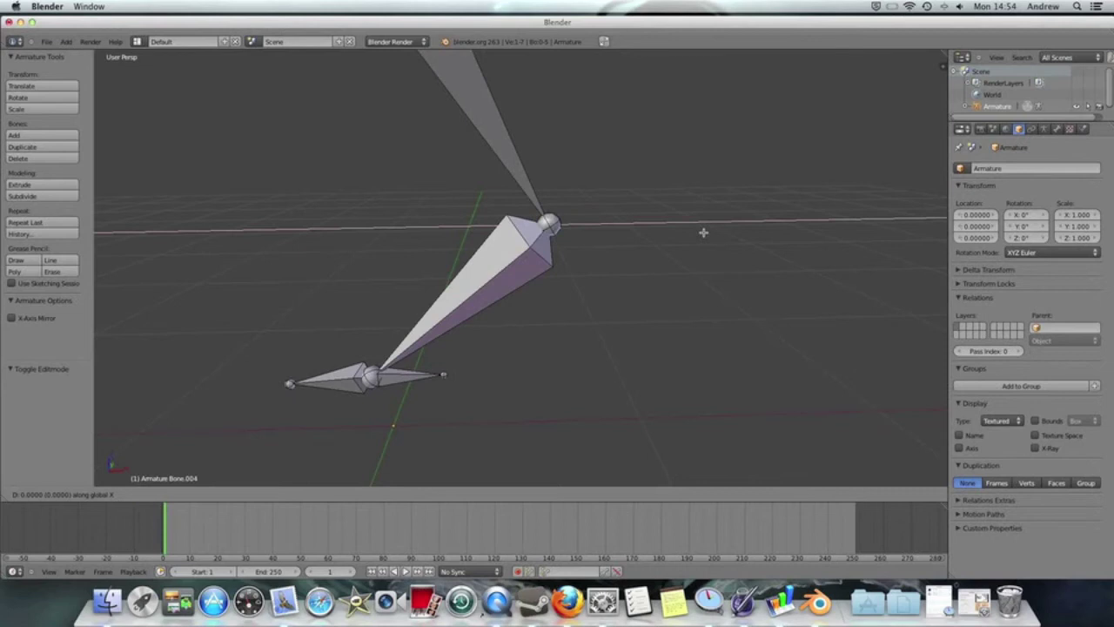
click(796, 234)
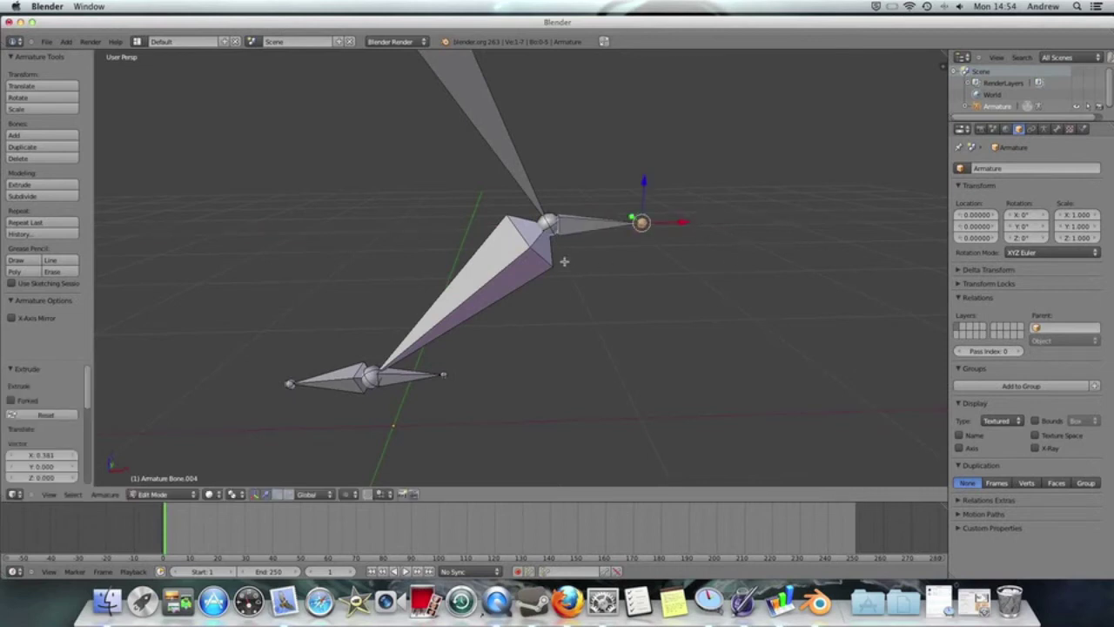
Clear the parent of the new bone, Bone.004, in its Bone properties.
right_click(592, 224)
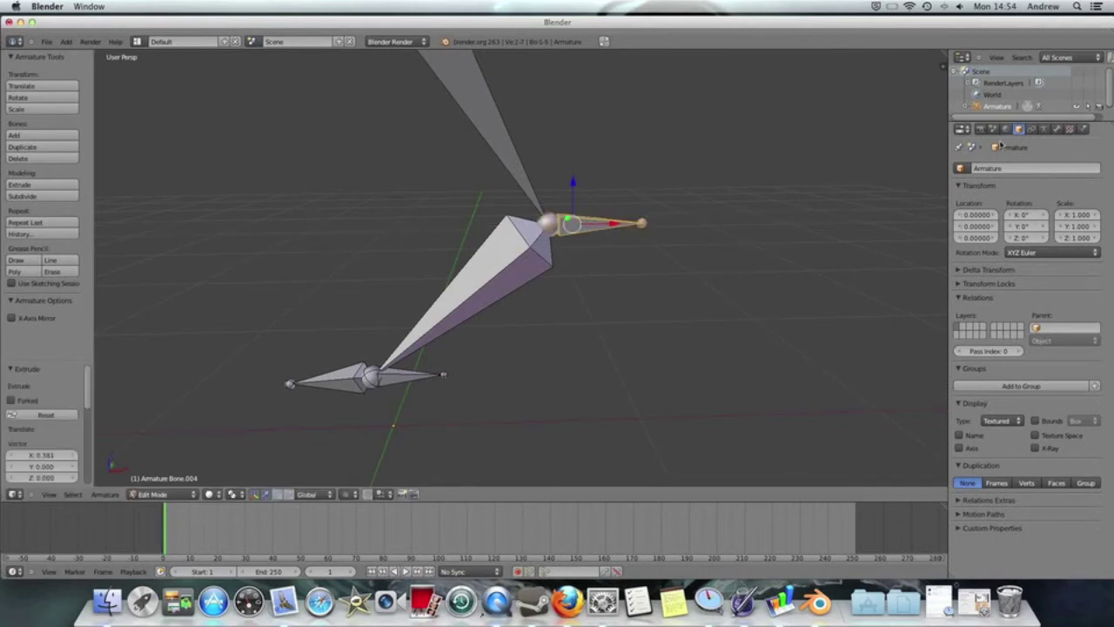
click(1057, 129)
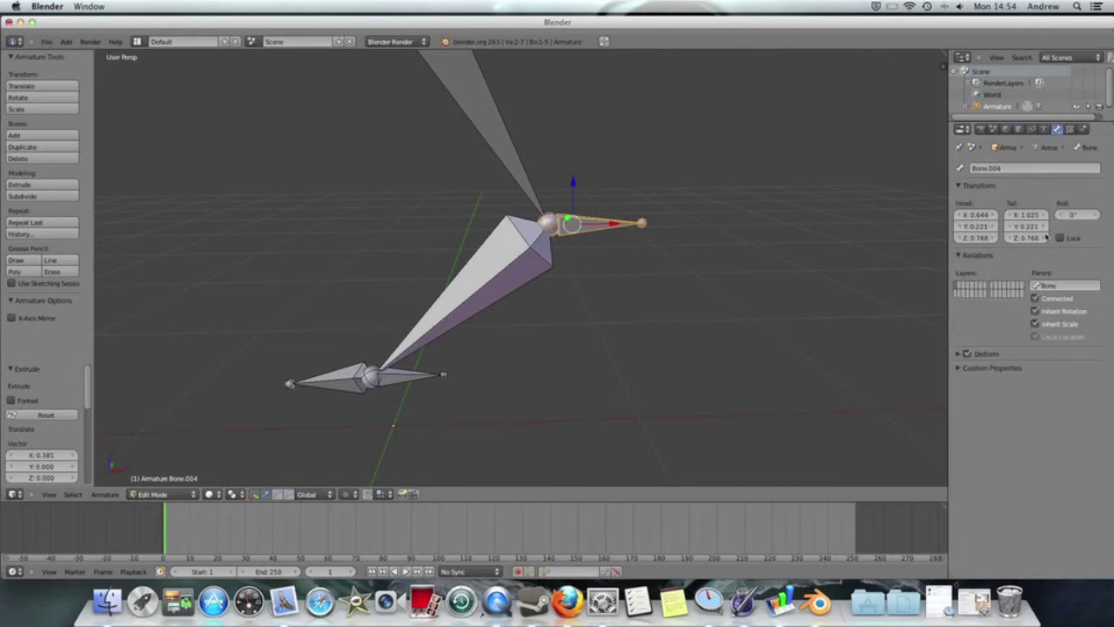
click(1070, 285)
click(1070, 285)
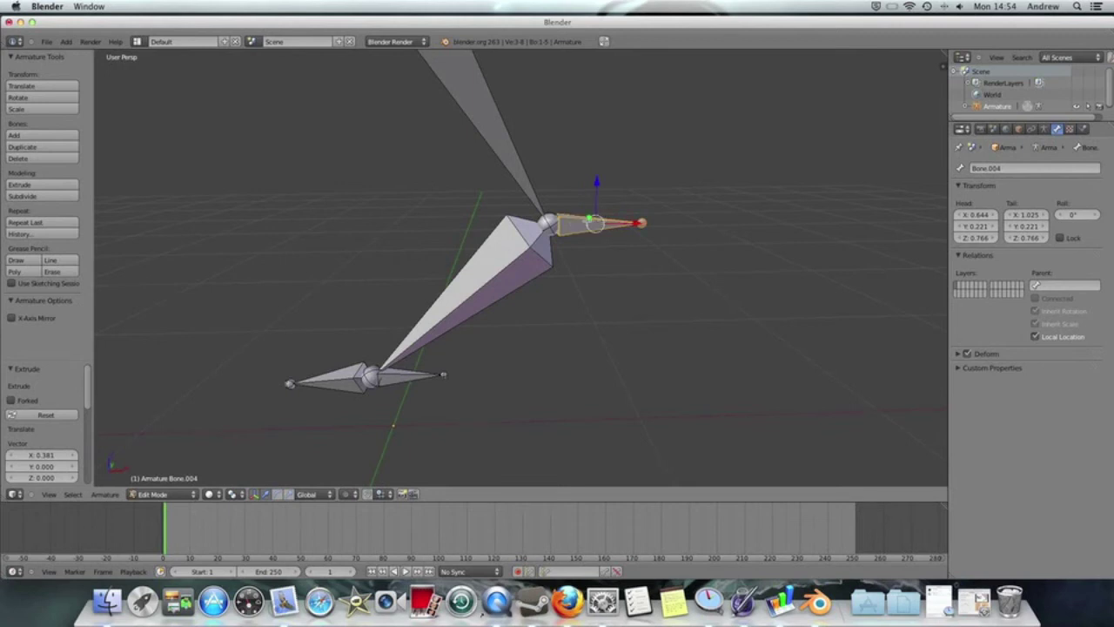
Move Bone.004 0.446 along global X so it floats away from the knee.
key(g)
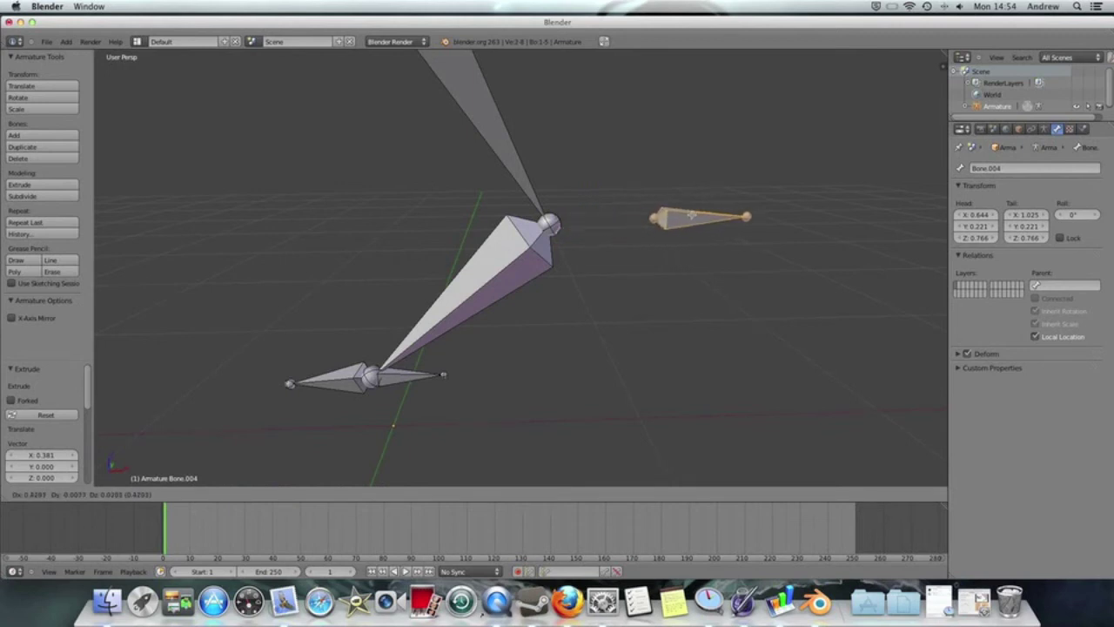
click(646, 213)
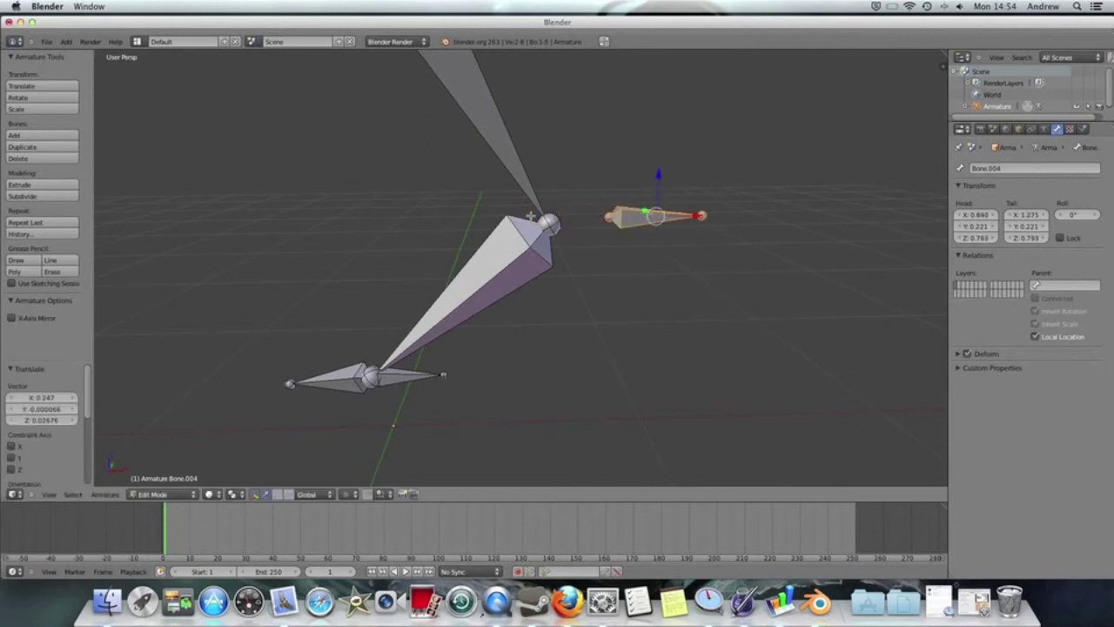
right_click(548, 223)
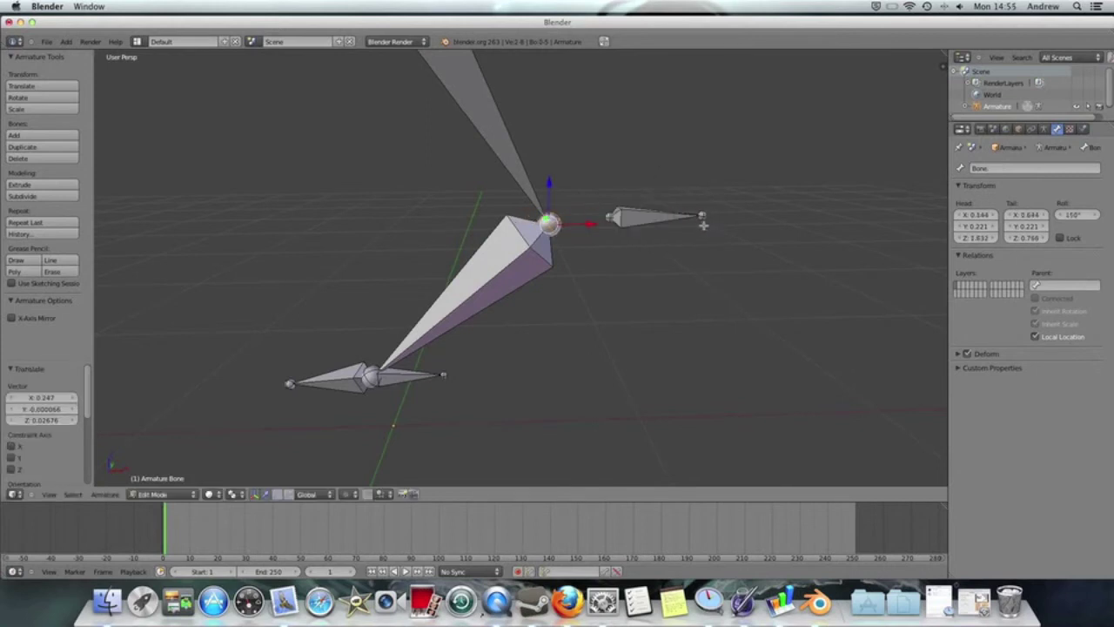
key(ctrl+z)
key(ctrl+z)
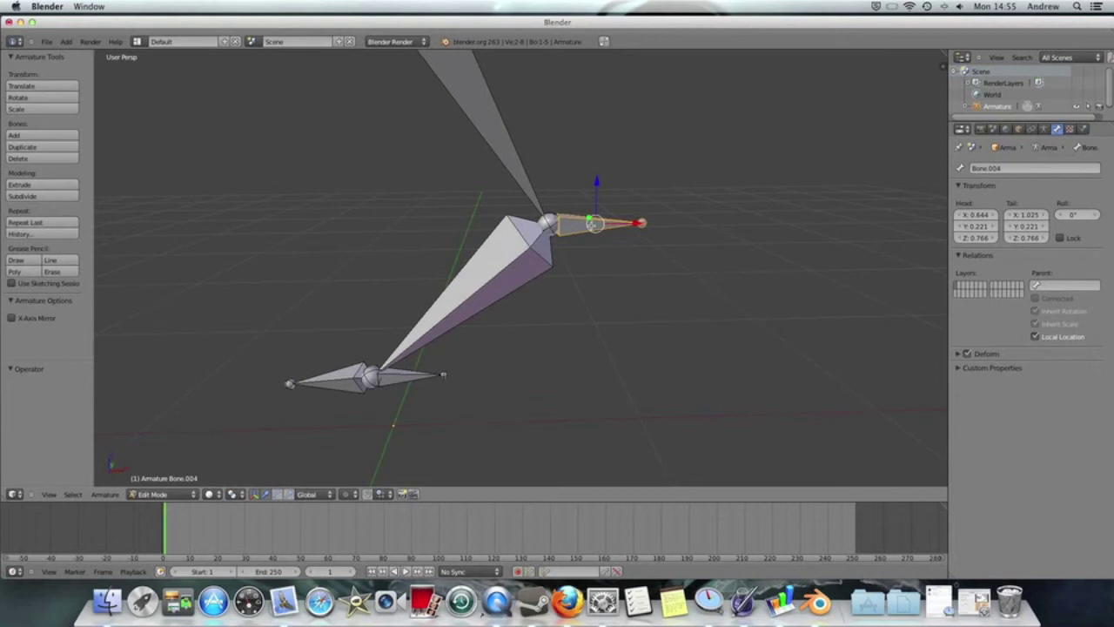
key(g)
key(x)
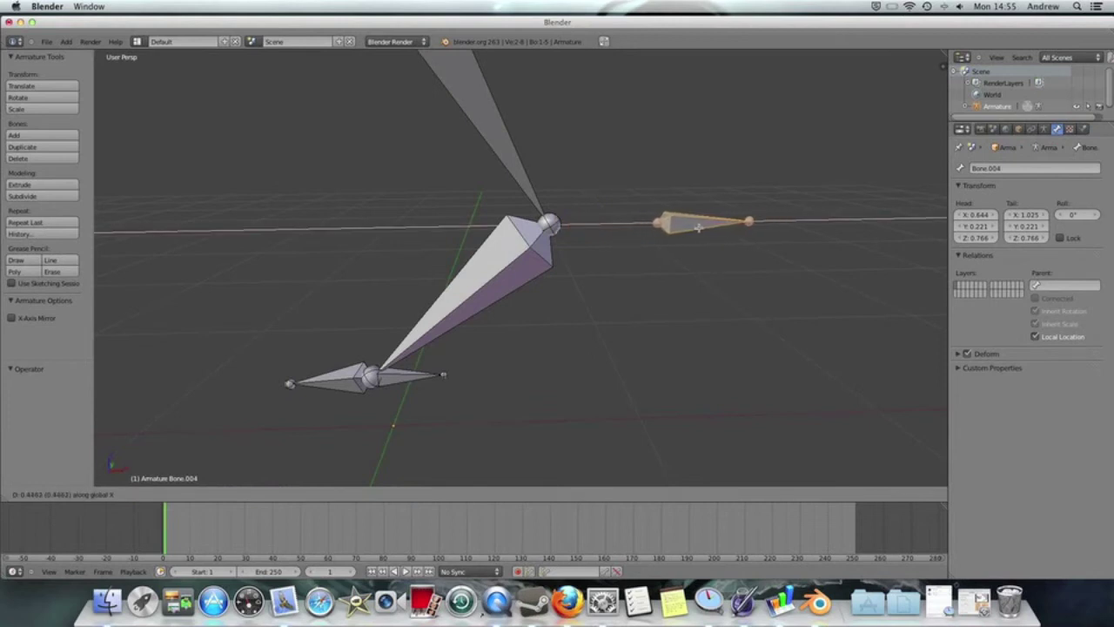
click(700, 228)
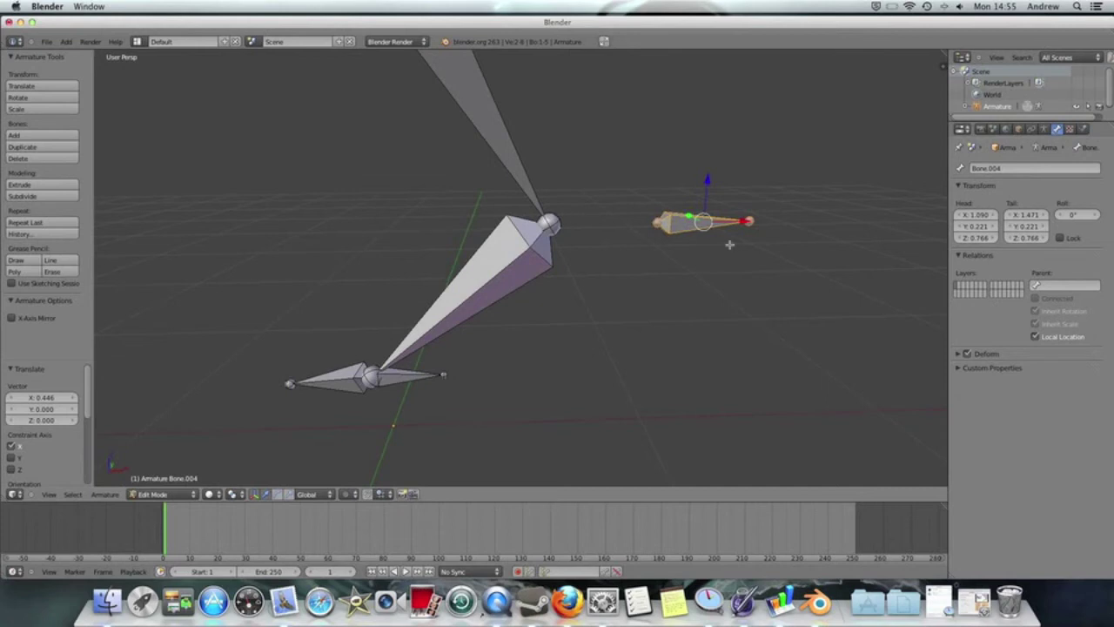
Return to Pose Mode and select the shin bone.
click(143, 494)
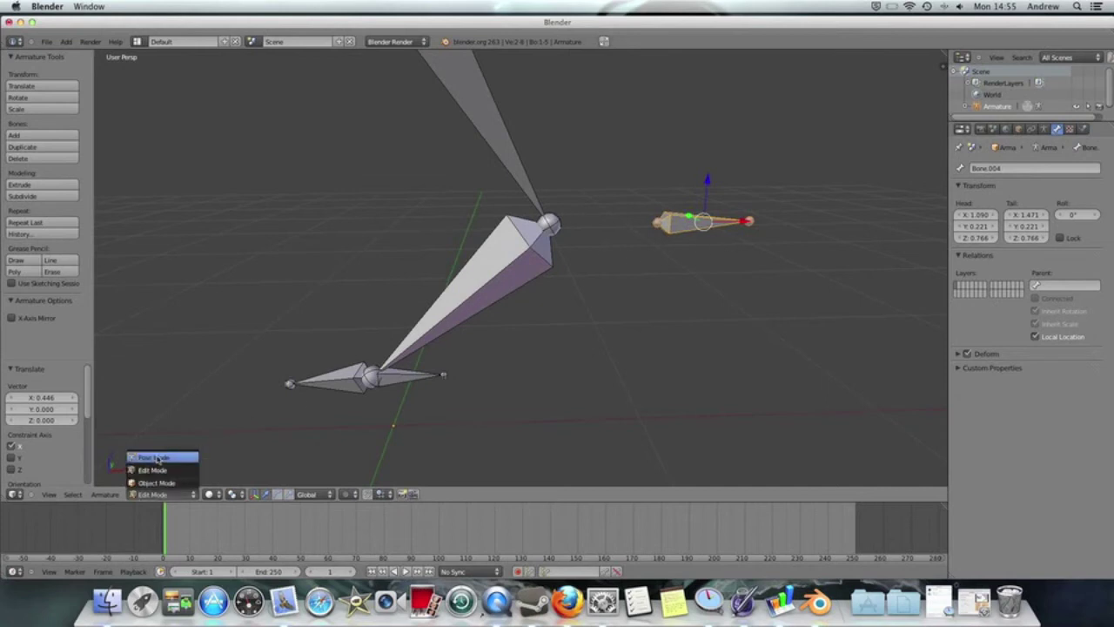
click(159, 460)
right_click(506, 267)
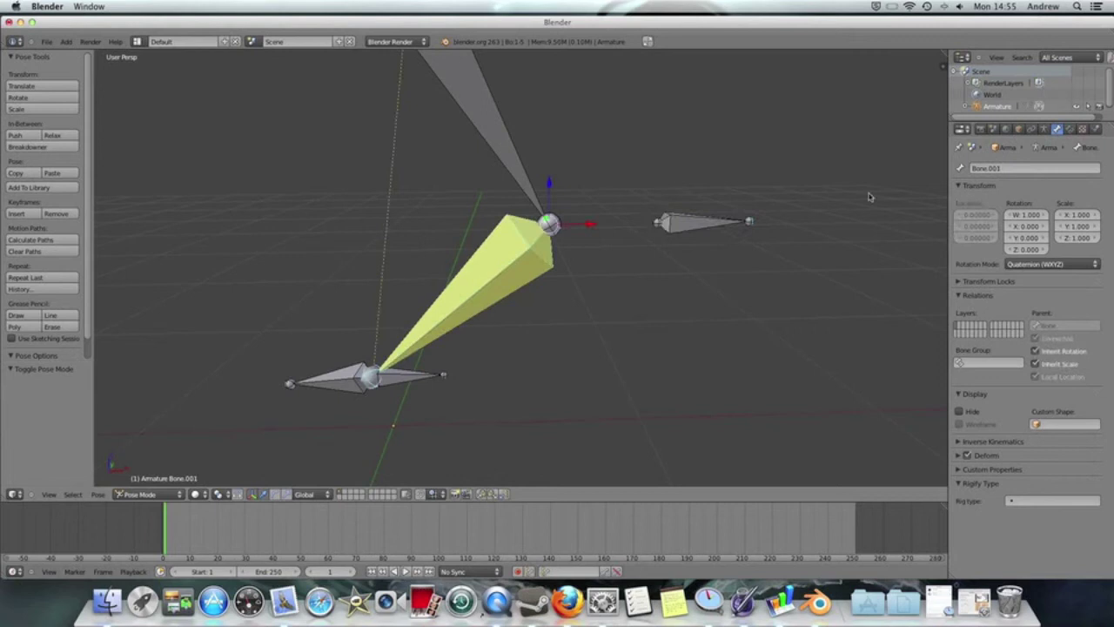
Set the shin's IK pole target to the Armature's Bone.004.
click(1070, 130)
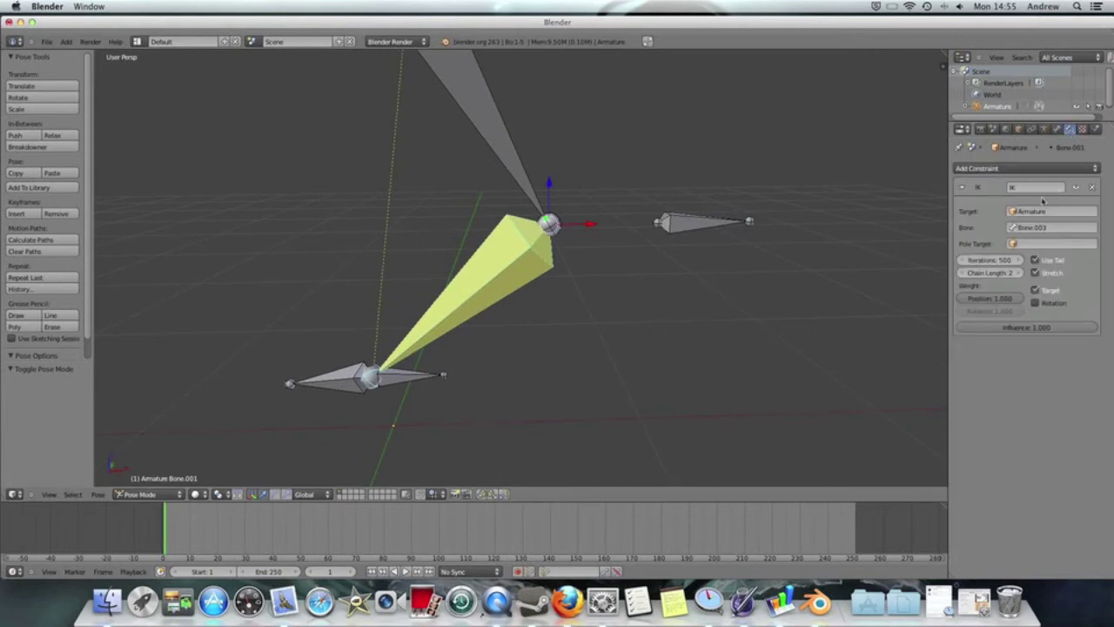
click(1027, 244)
click(1015, 261)
click(1027, 259)
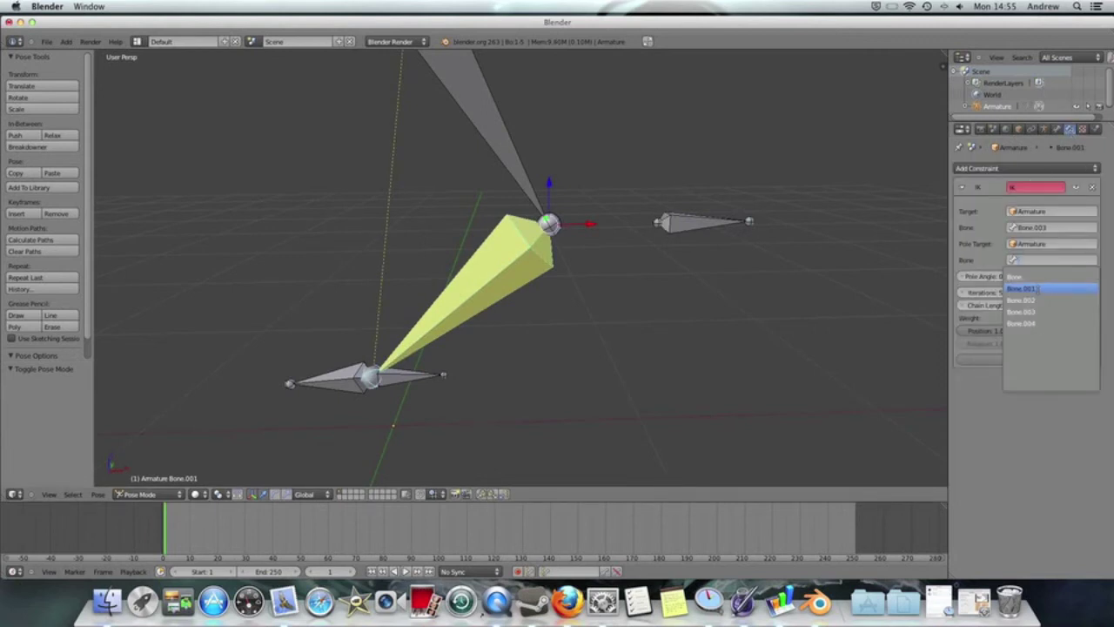
click(1038, 323)
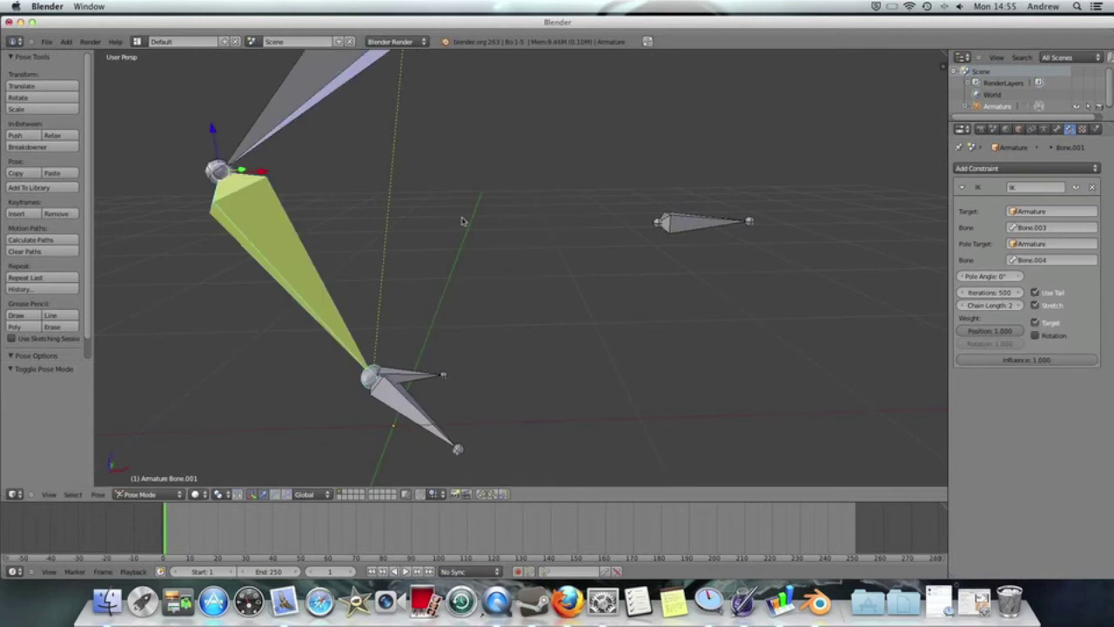
scroll(438, 241, down, 10)
middle_drag(437, 241, 530, 316)
scroll(469, 246, up, 8)
Move the end bone Bone.003 to test the IK leg pose.
right_click(477, 329)
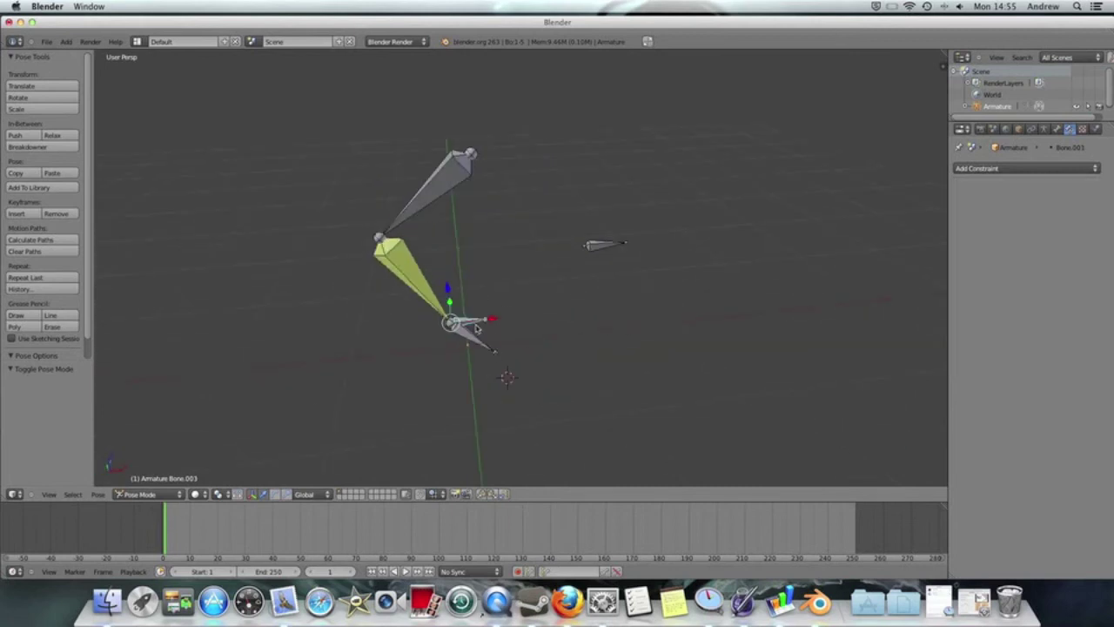
key(g)
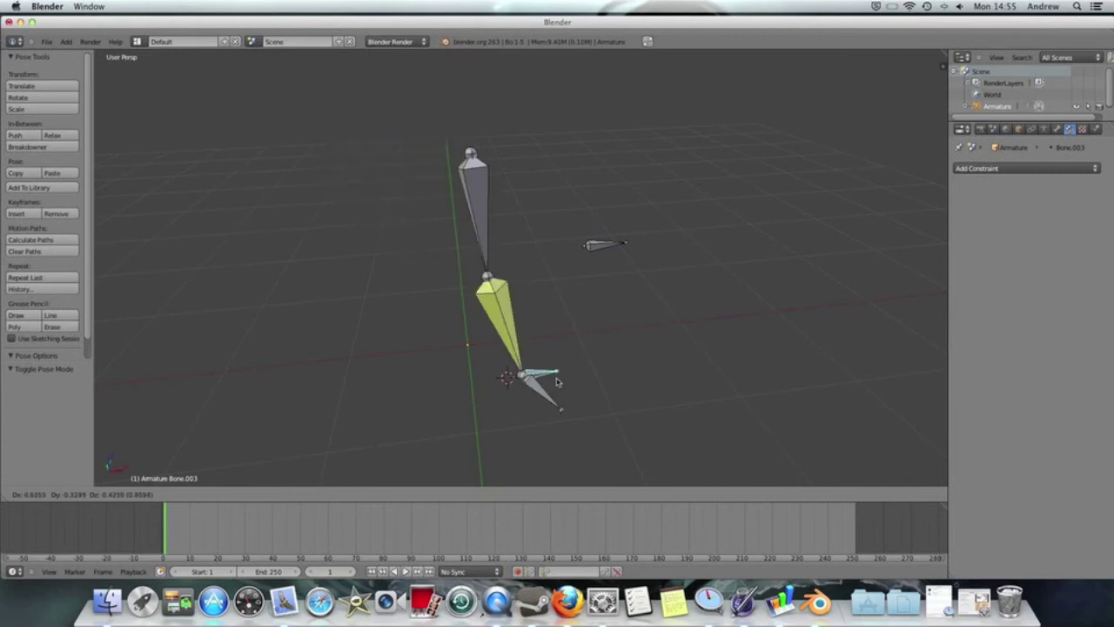
click(537, 373)
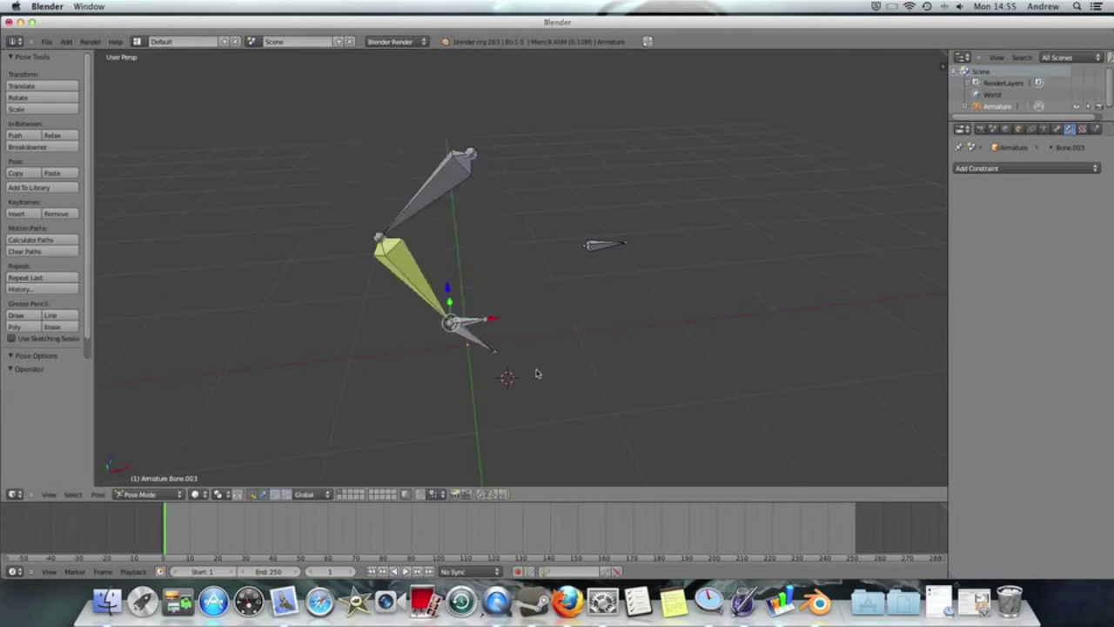
middle_drag(537, 373, 472, 323)
Move pole bone Bone.004 beside the knee, about 0.337 in Y and 0.285 in Z.
right_click(535, 299)
key(g)
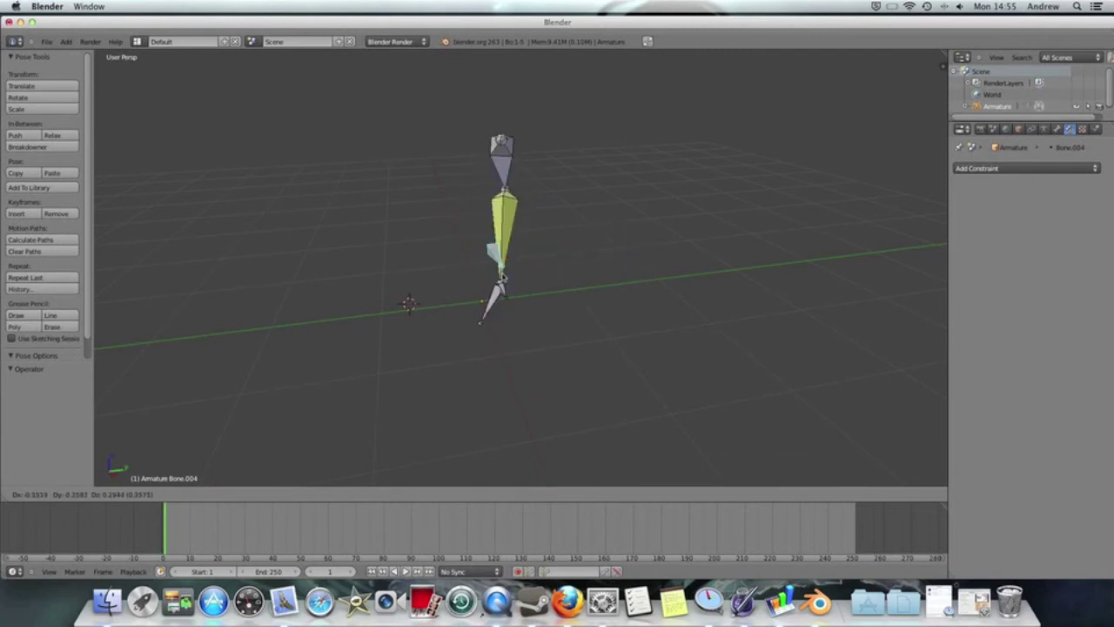
click(576, 262)
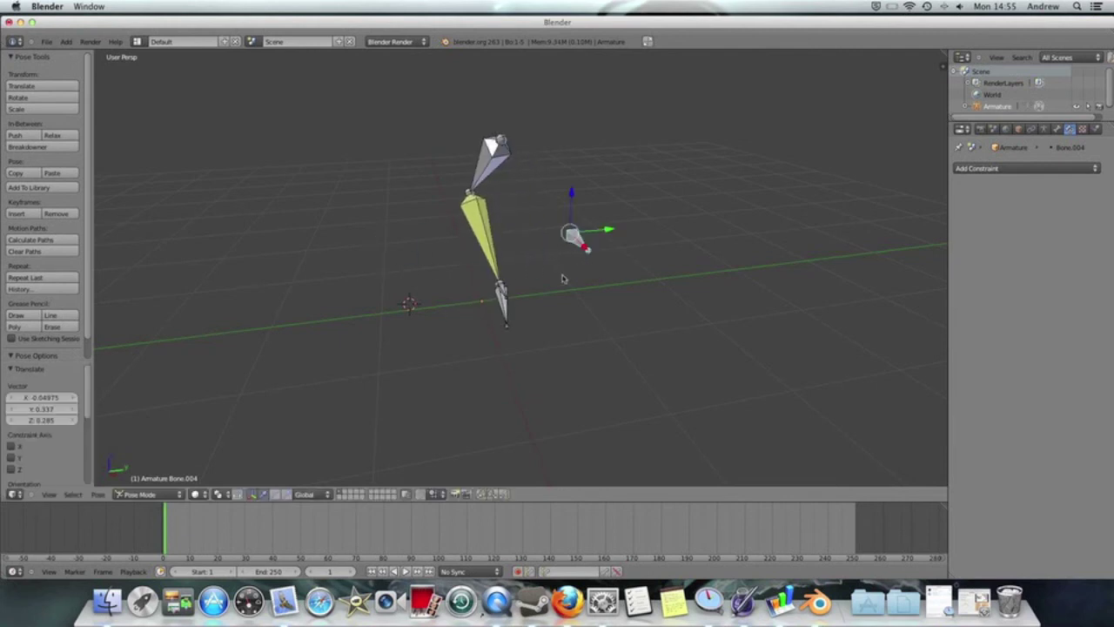
middle_drag(535, 306, 650, 242)
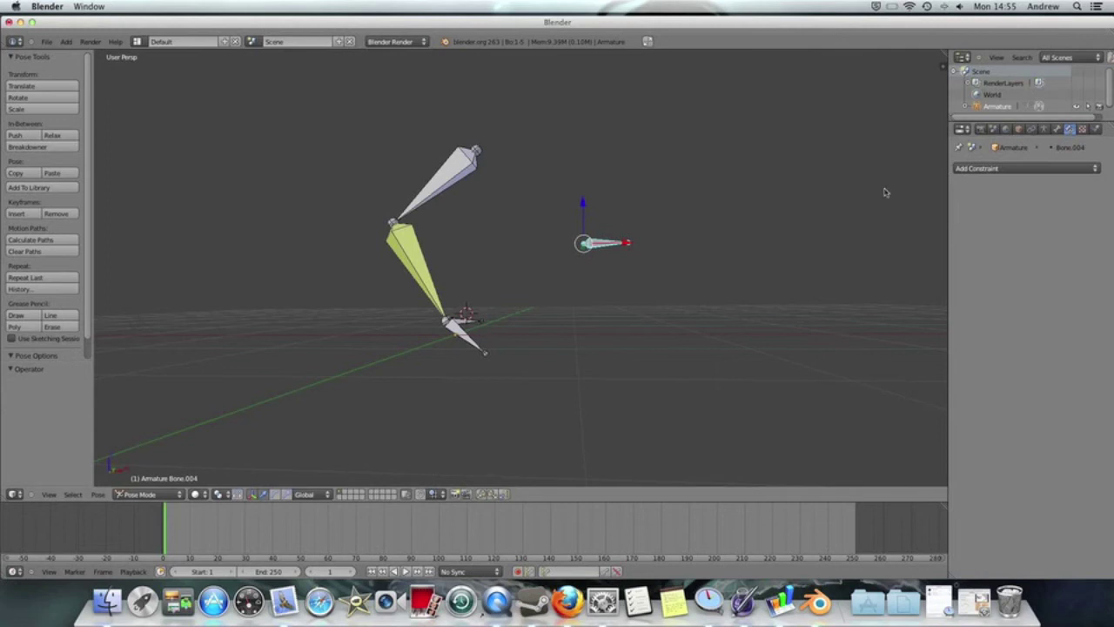
Enter 180 as the IK pole angle on shin bone Bone.001.
right_click(403, 263)
click(988, 276)
text(180)
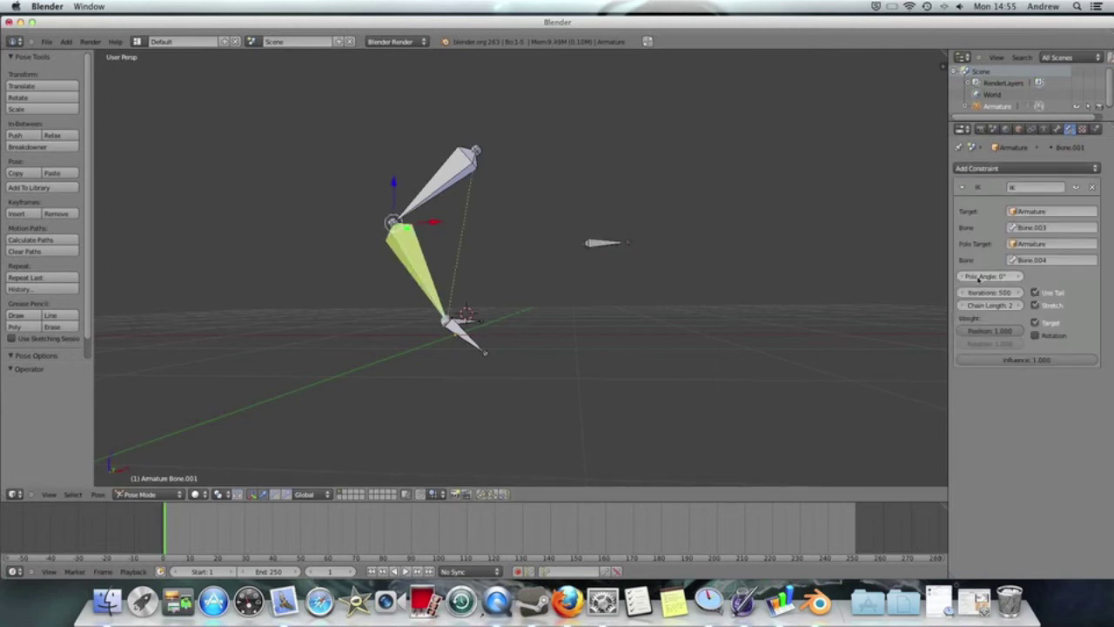
key(Return)
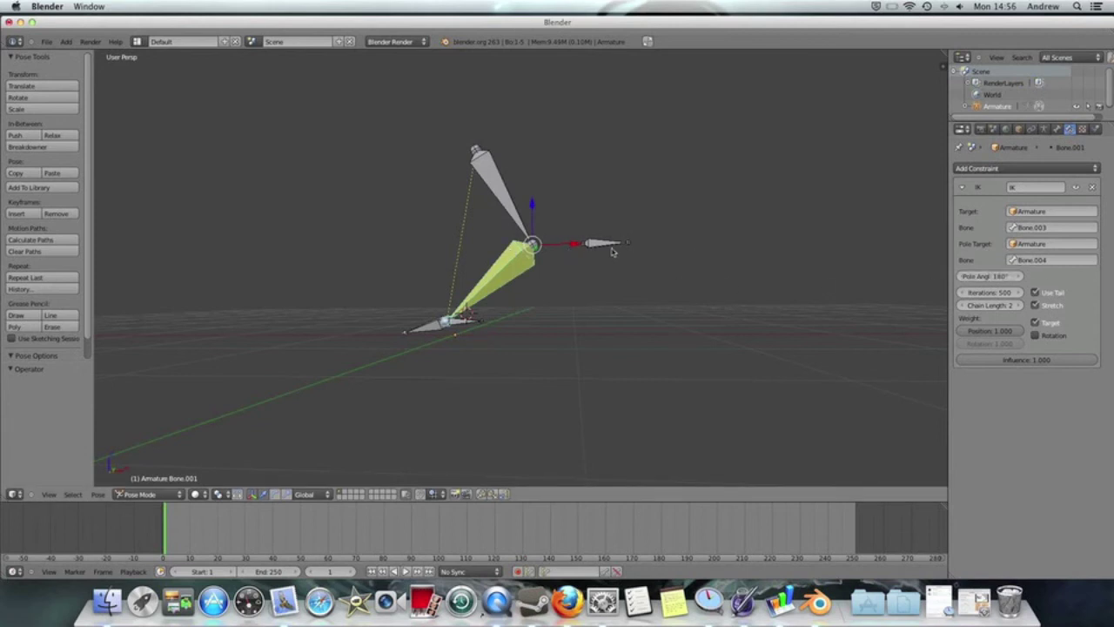
Reposition Bone.004 beside the knee, undoing one trial move.
middle_drag(663, 271, 531, 314)
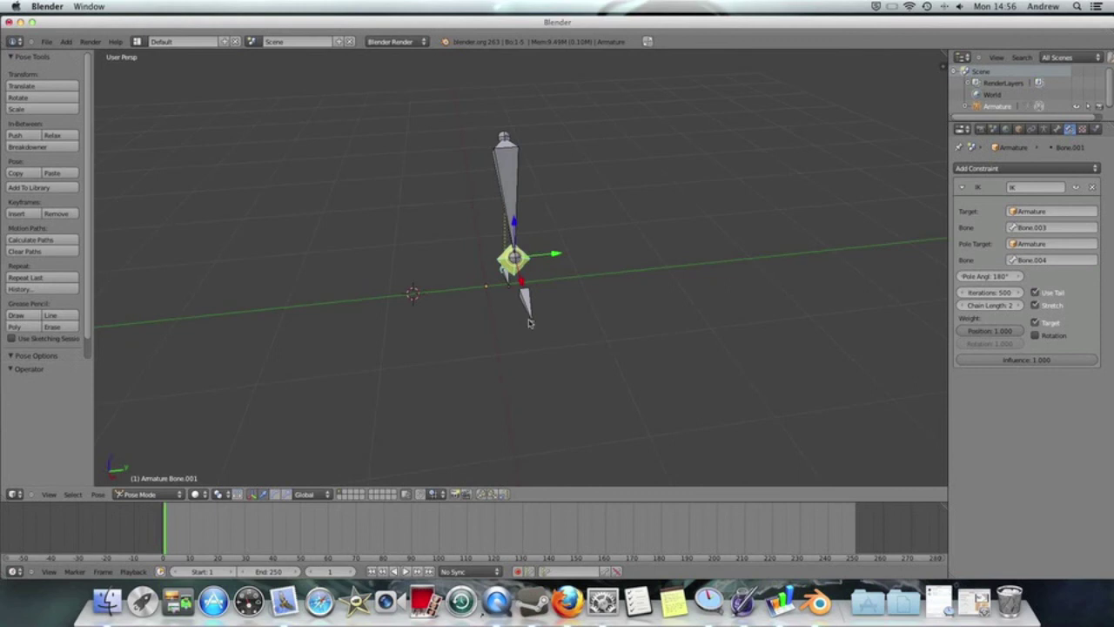
right_click(529, 315)
key(g)
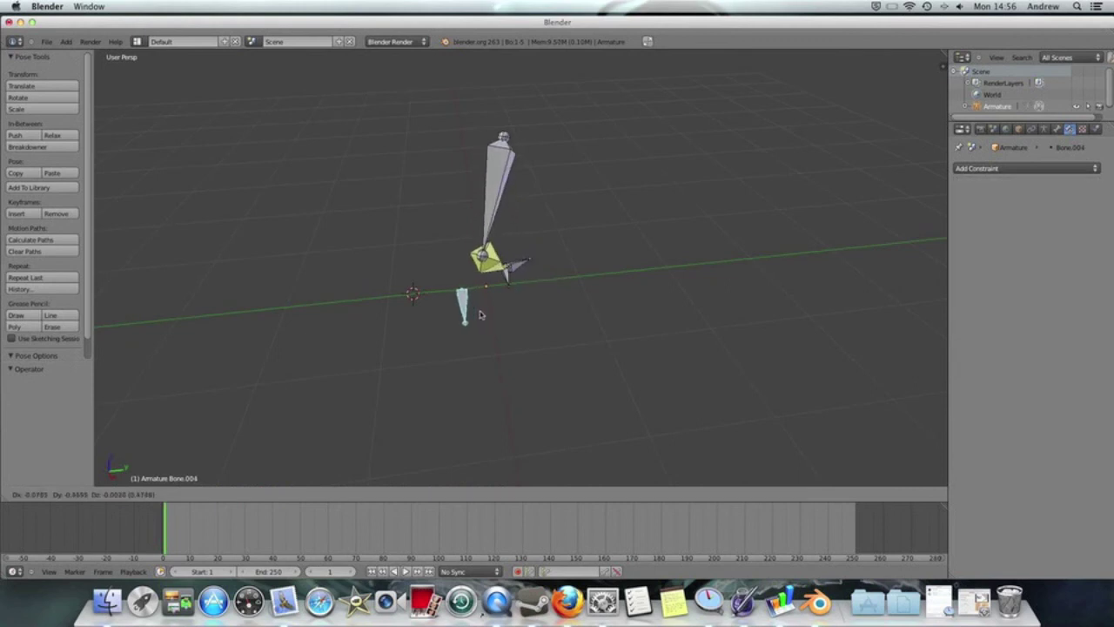
click(605, 300)
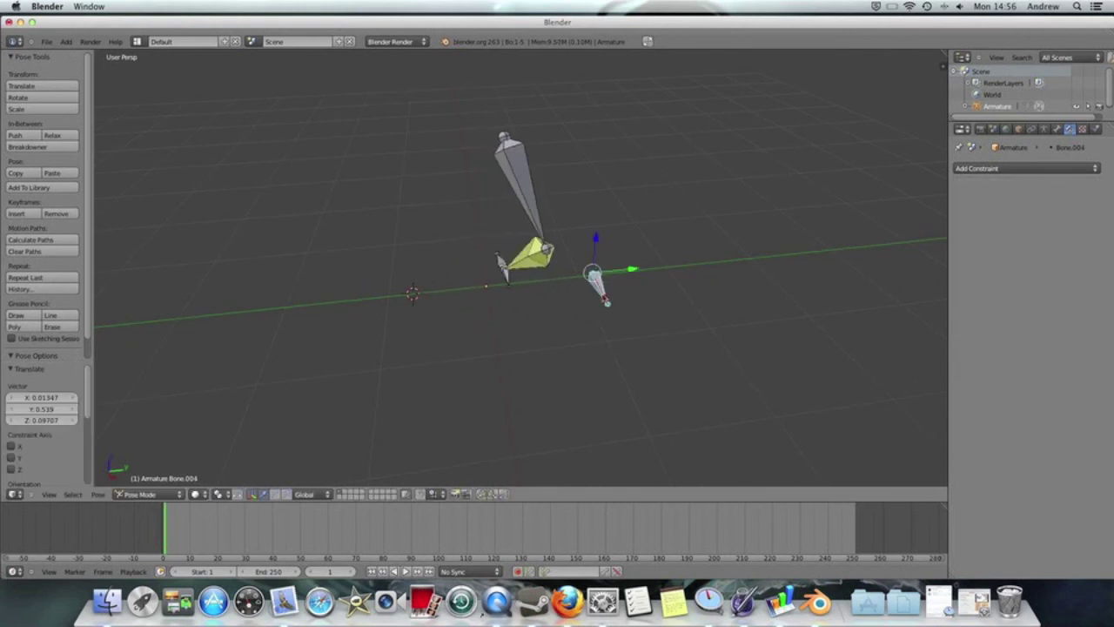
key(ctrl+z)
middle_drag(393, 360, 345, 355)
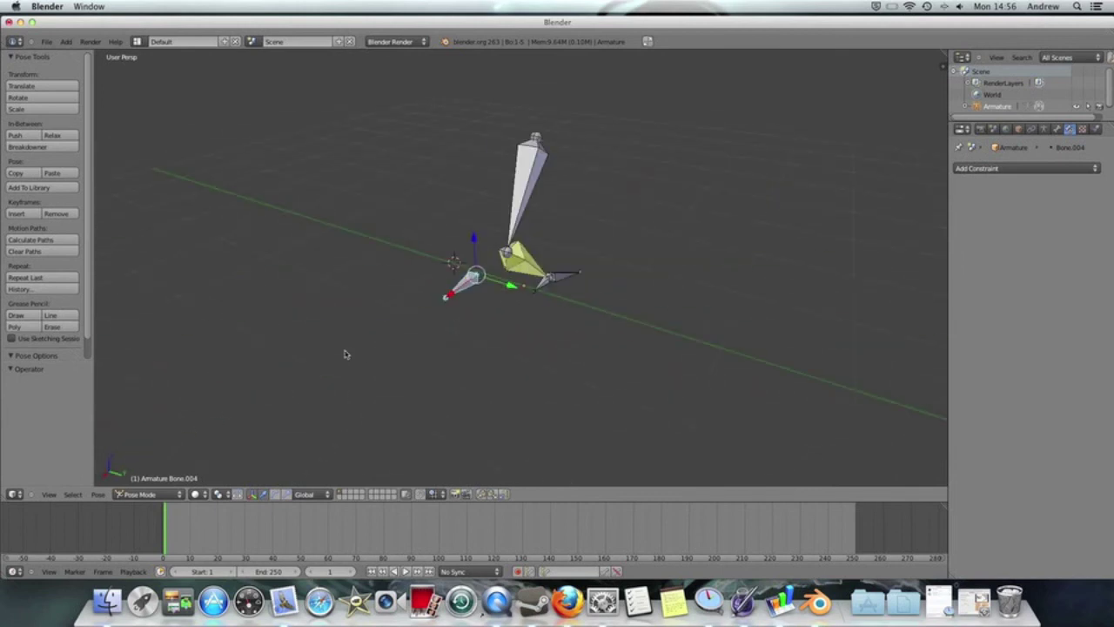
key(g)
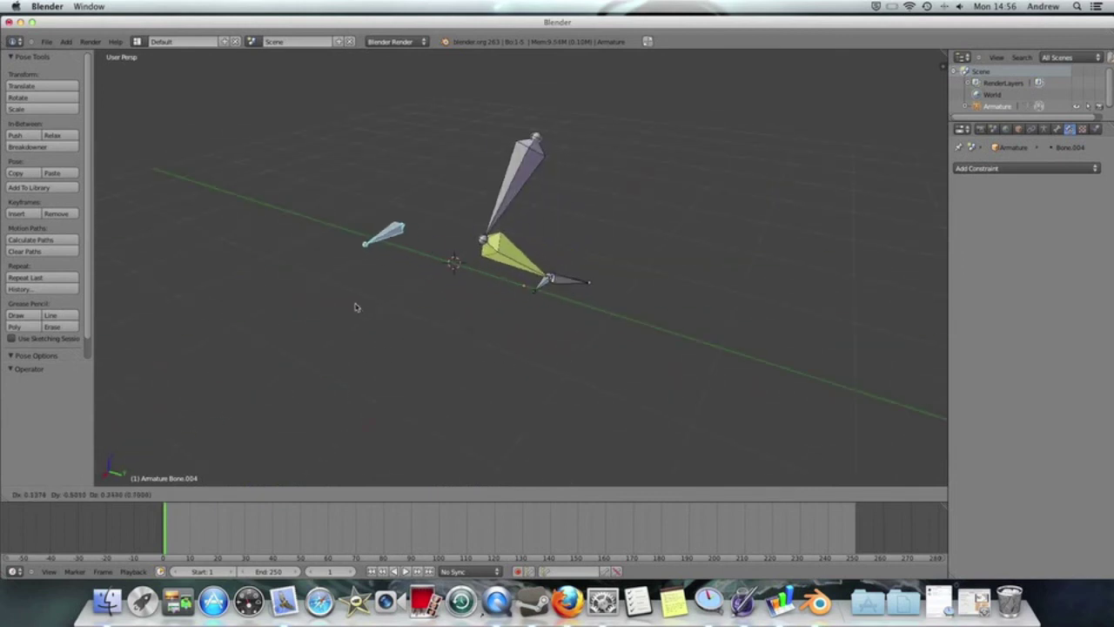
click(522, 355)
Move the Bone.003 foot target twice, the last shift about 0.209 in Y.
middle_drag(522, 355, 622, 330)
right_click(470, 326)
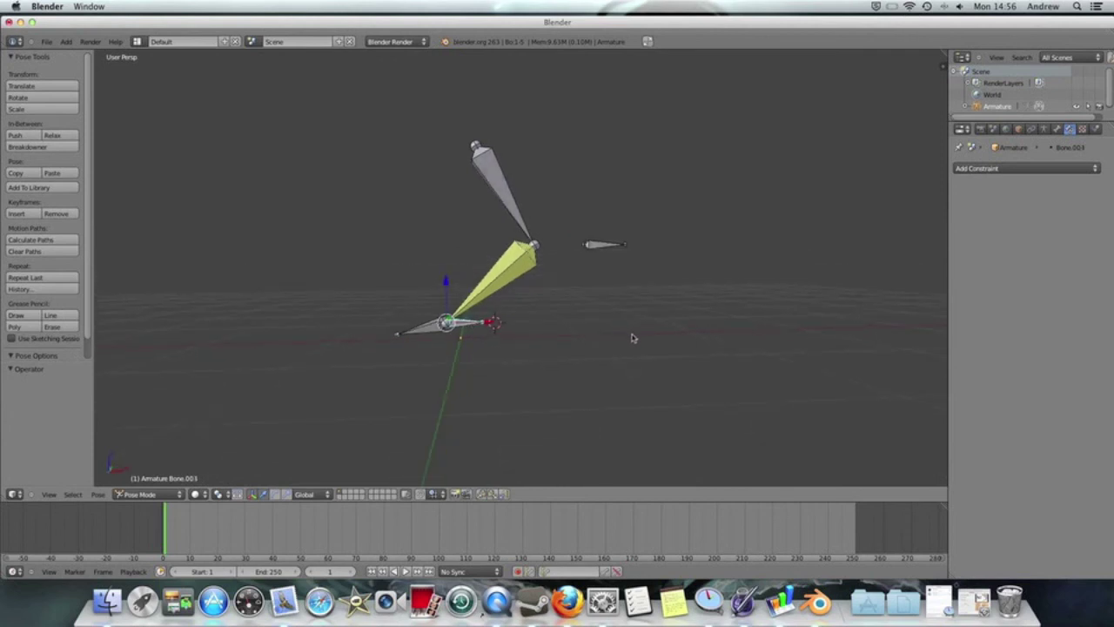
key(g)
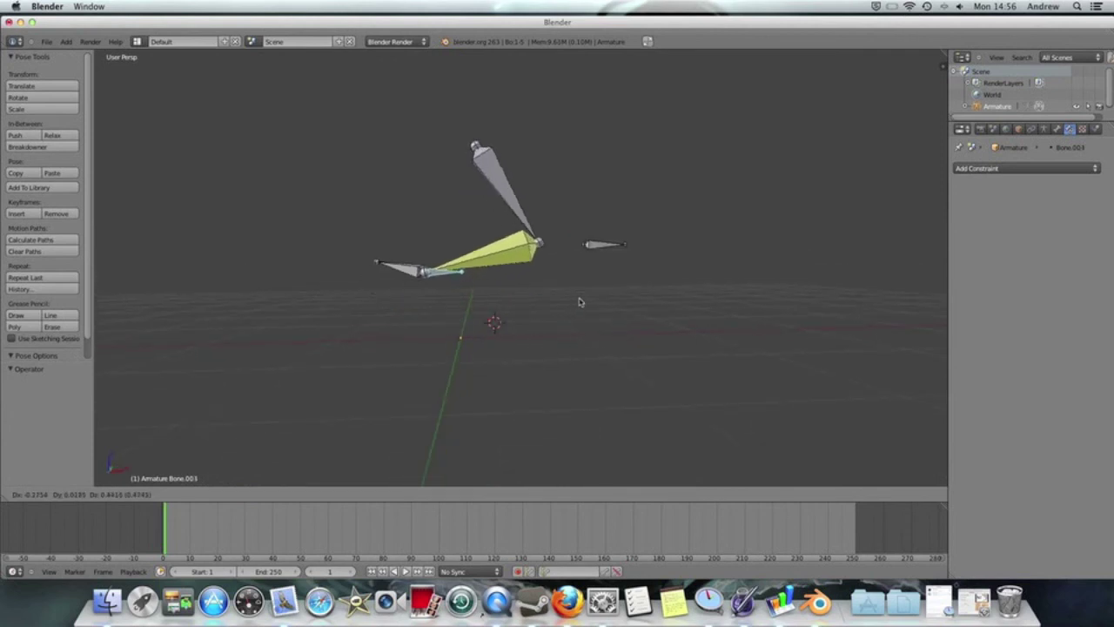
click(651, 324)
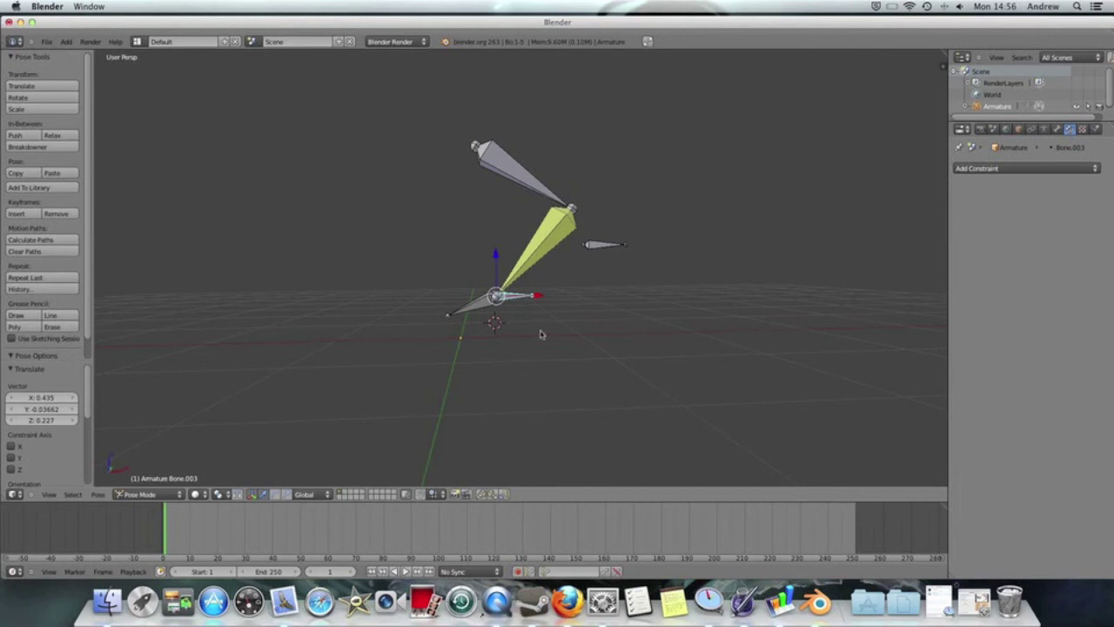
middle_drag(540, 334, 691, 338)
key(g)
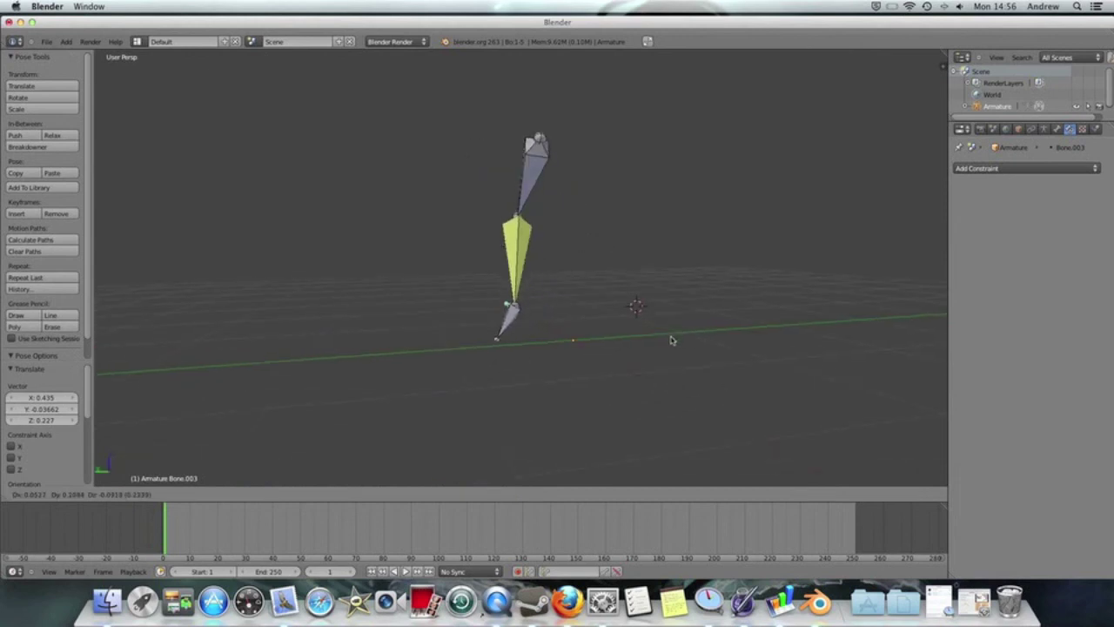
click(670, 340)
middle_drag(671, 329, 528, 292)
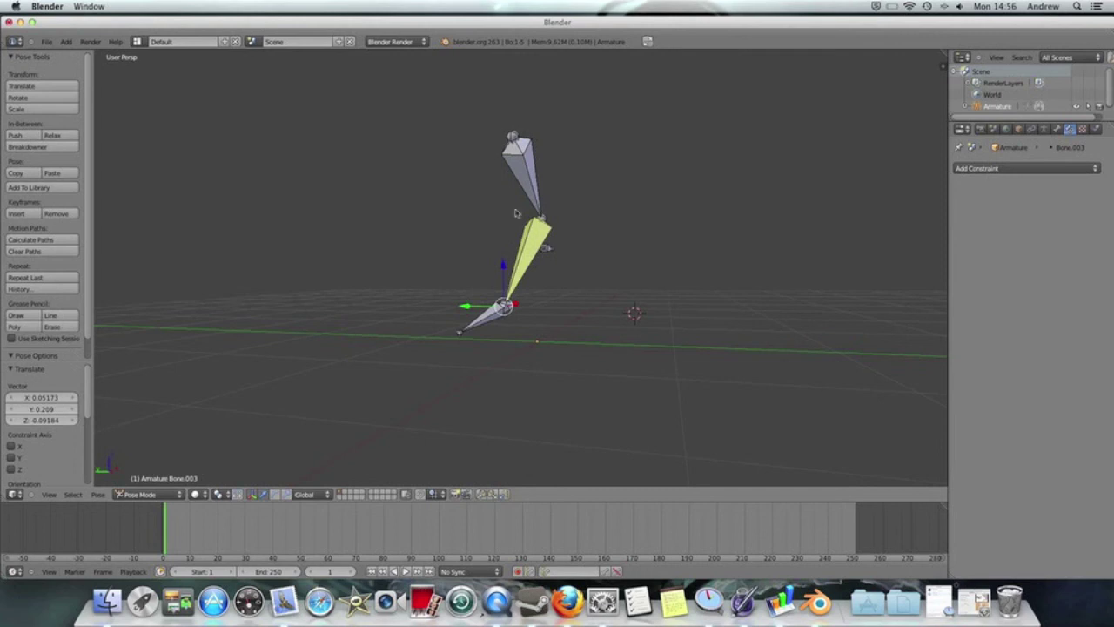
Rotate the shin bone Bone.001 to check how the IK leg responds.
right_click(540, 250)
key(r)
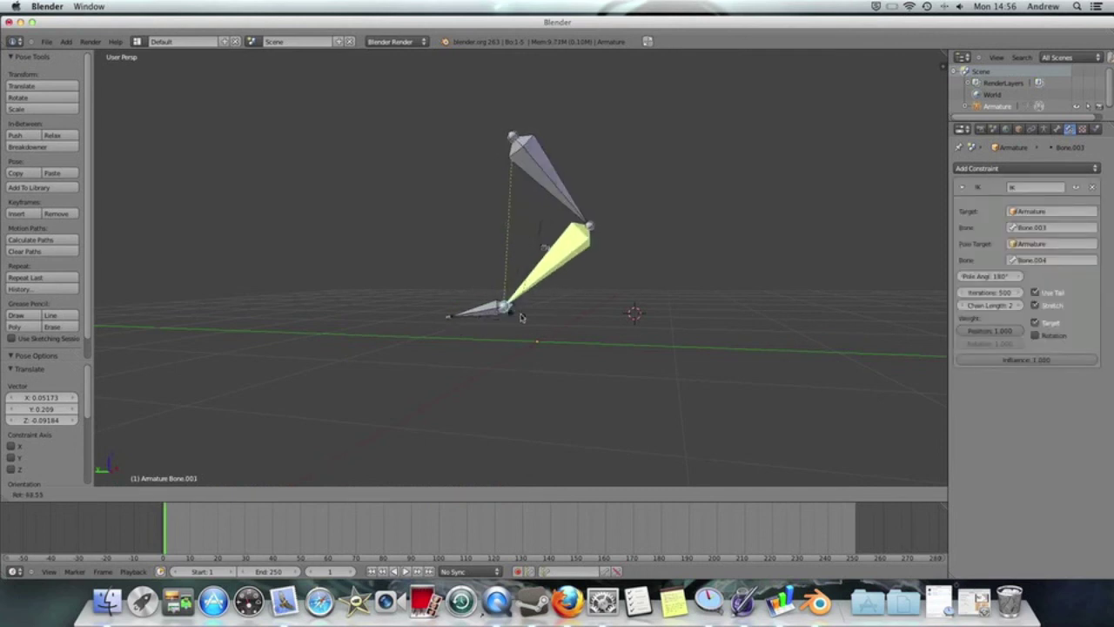
click(523, 313)
middle_drag(577, 315, 510, 316)
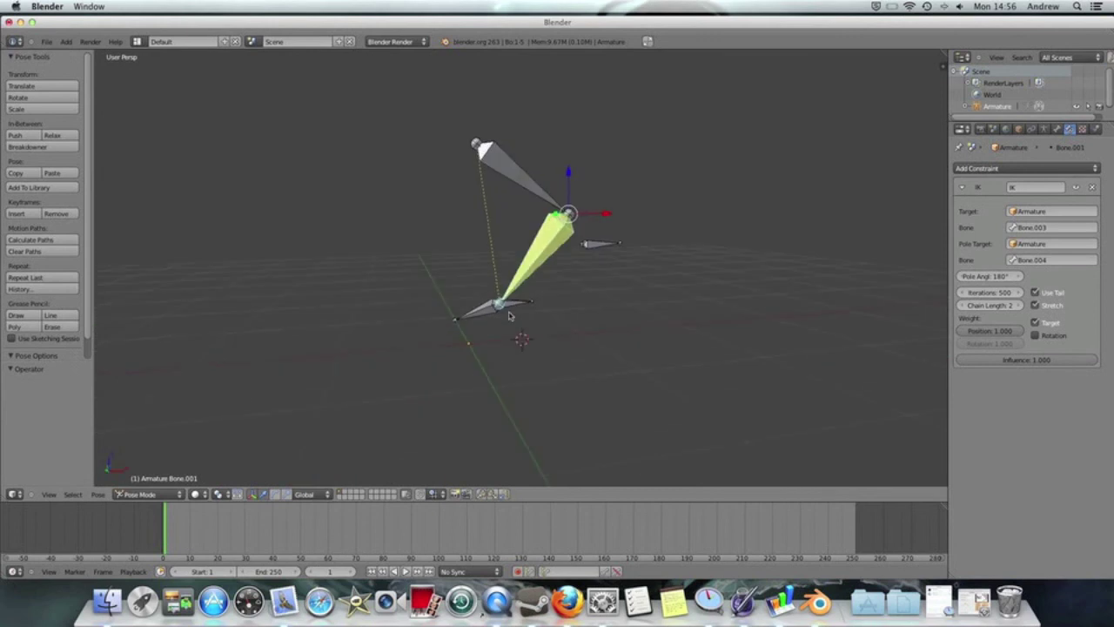
Move pole target Bone.004 -1.135 along global Y and inspect the knee following it.
right_click(607, 247)
key(g)
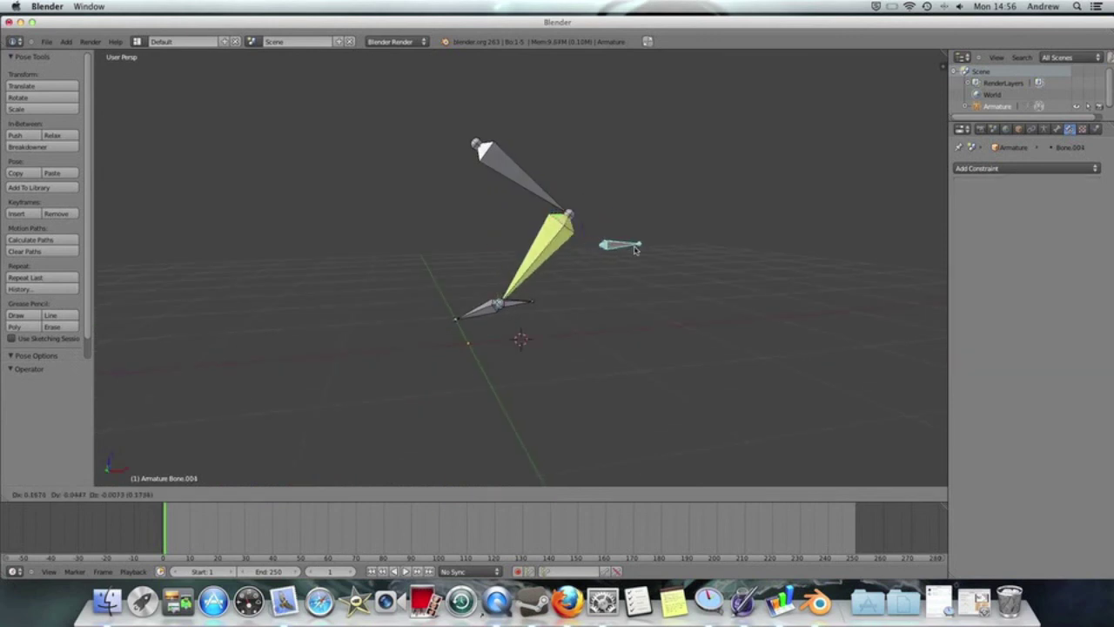
click(644, 246)
key(g)
key(y)
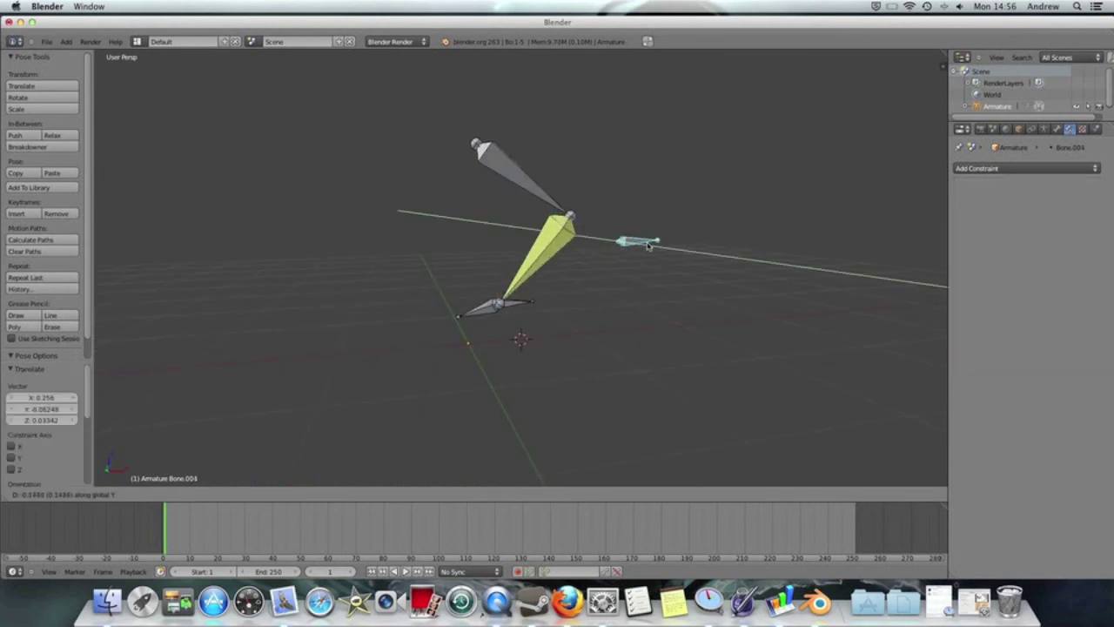
click(710, 284)
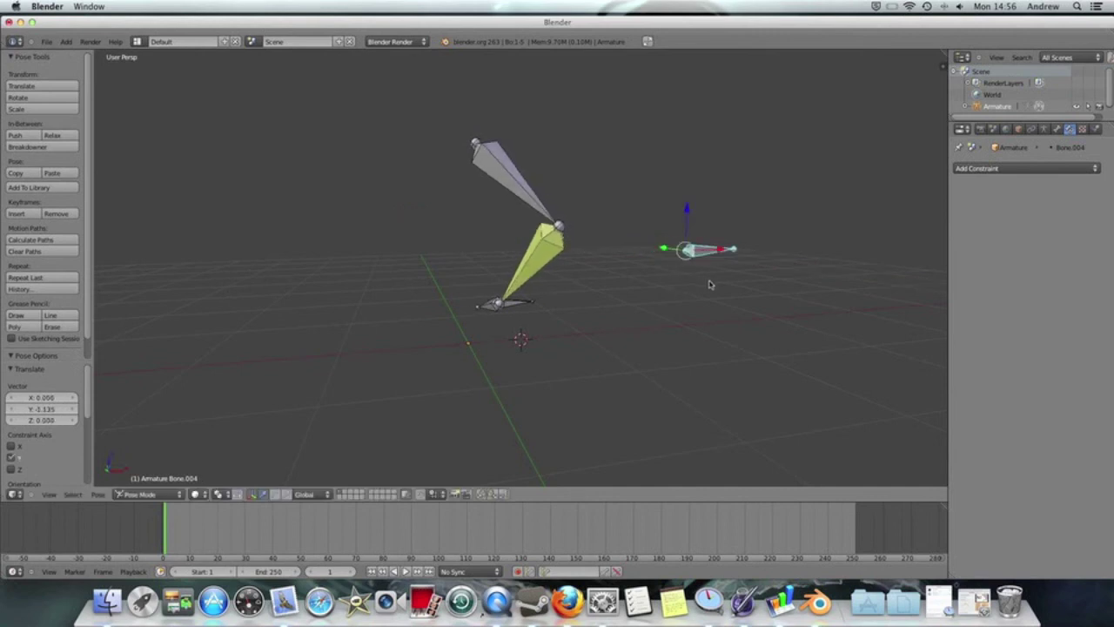
middle_drag(532, 263, 683, 255)
middle_drag(518, 169, 527, 192)
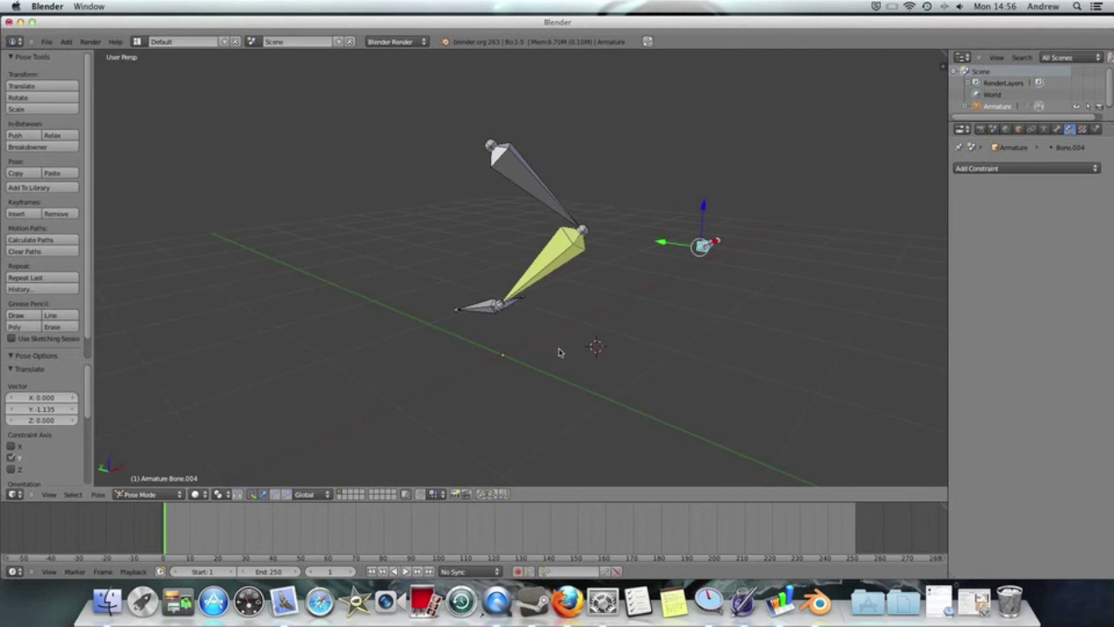
key(super+Tab)
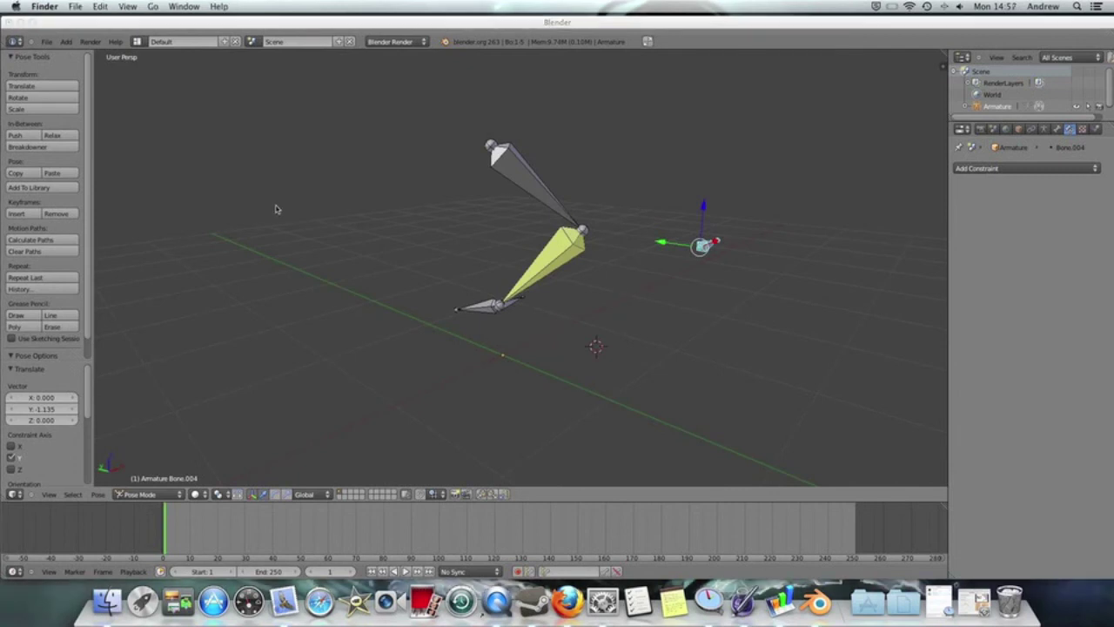